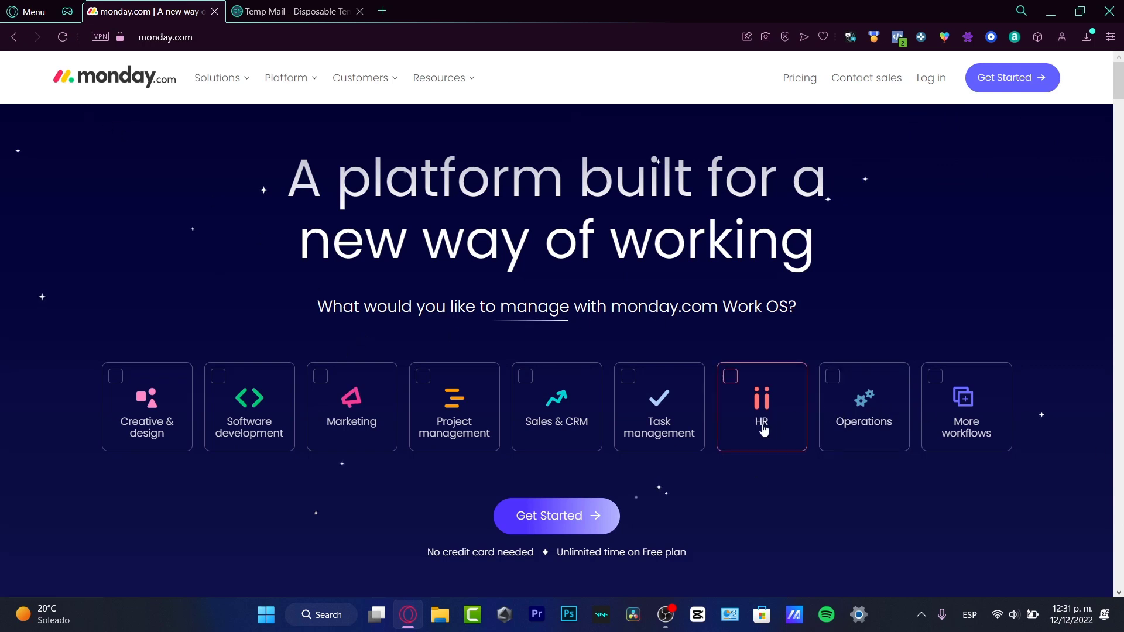
Pick Task management, Project management and Creative & design as work areas and begin sign-up.
left_click(667, 403)
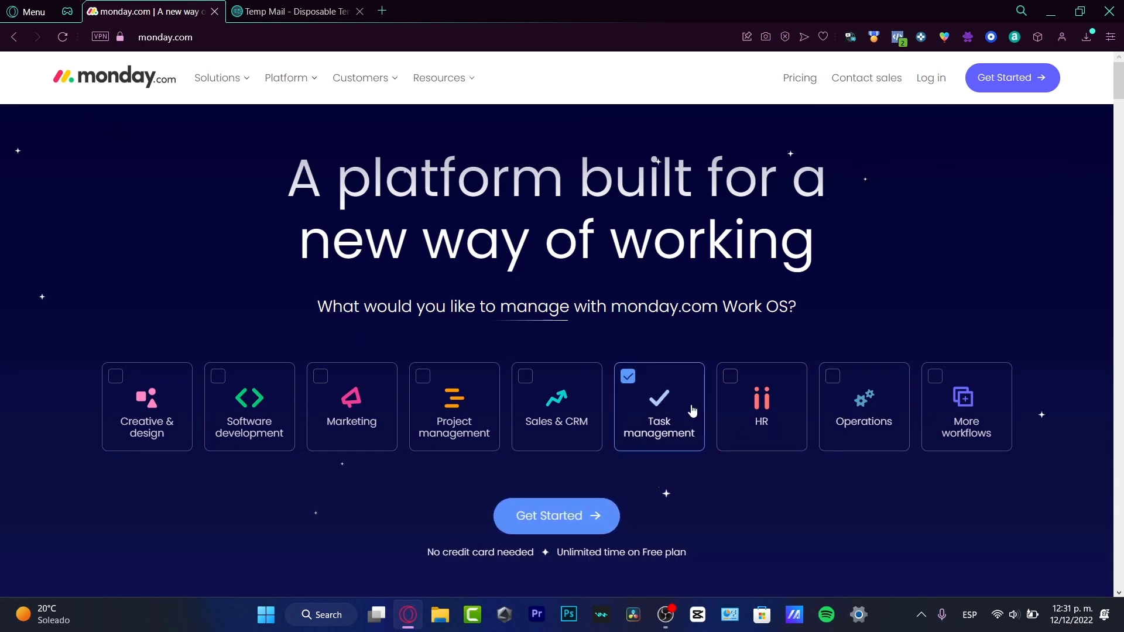
left_click(460, 433)
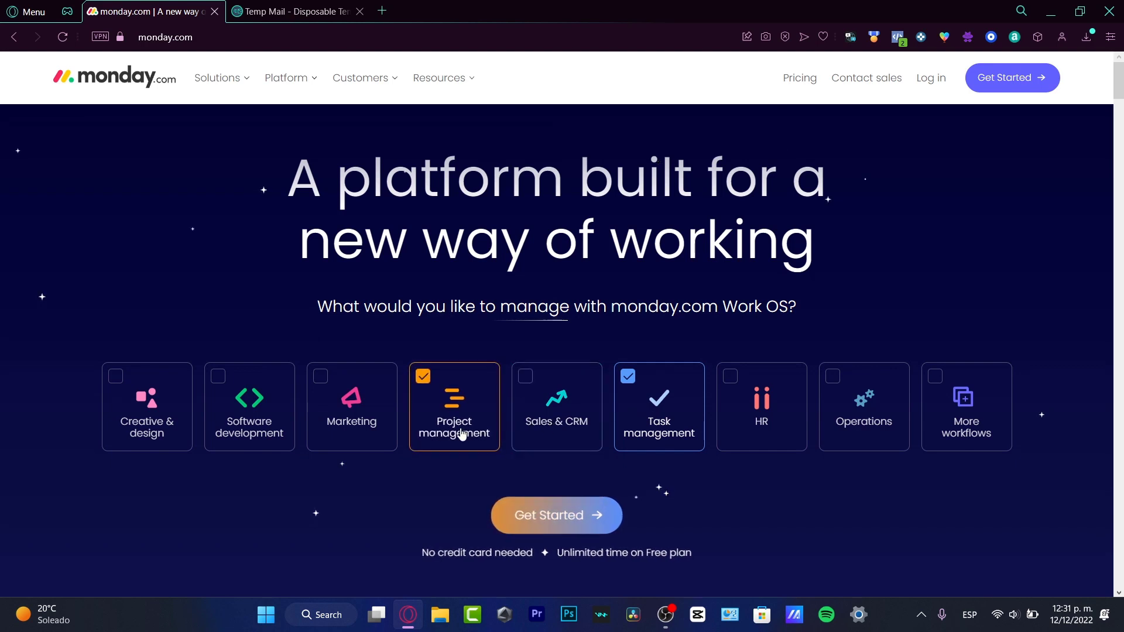
left_click(167, 426)
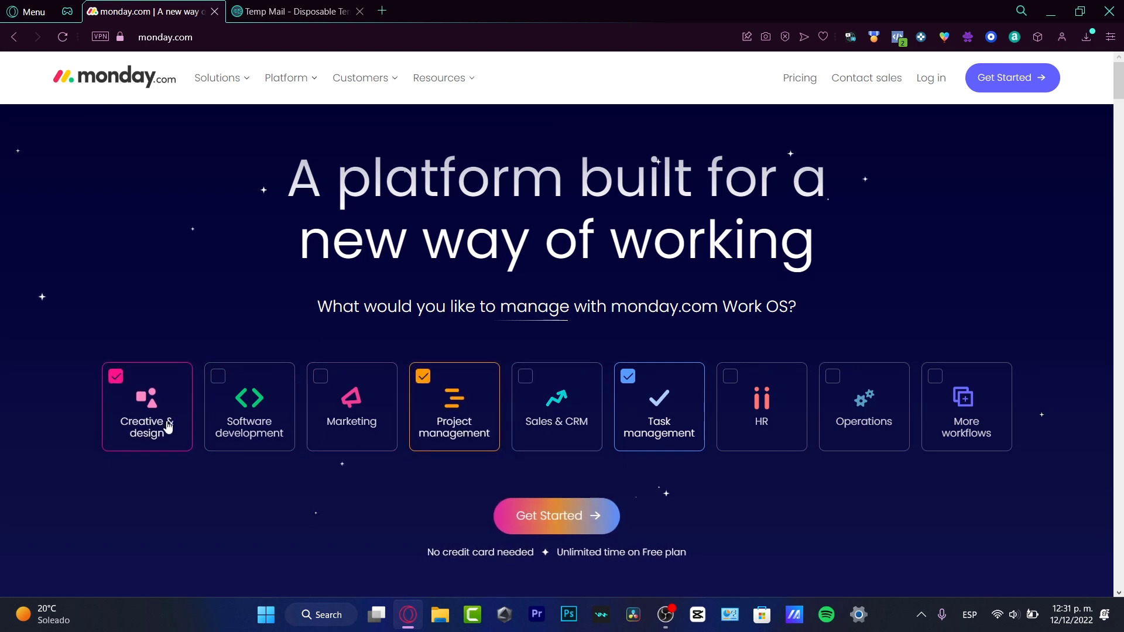
left_click(595, 518)
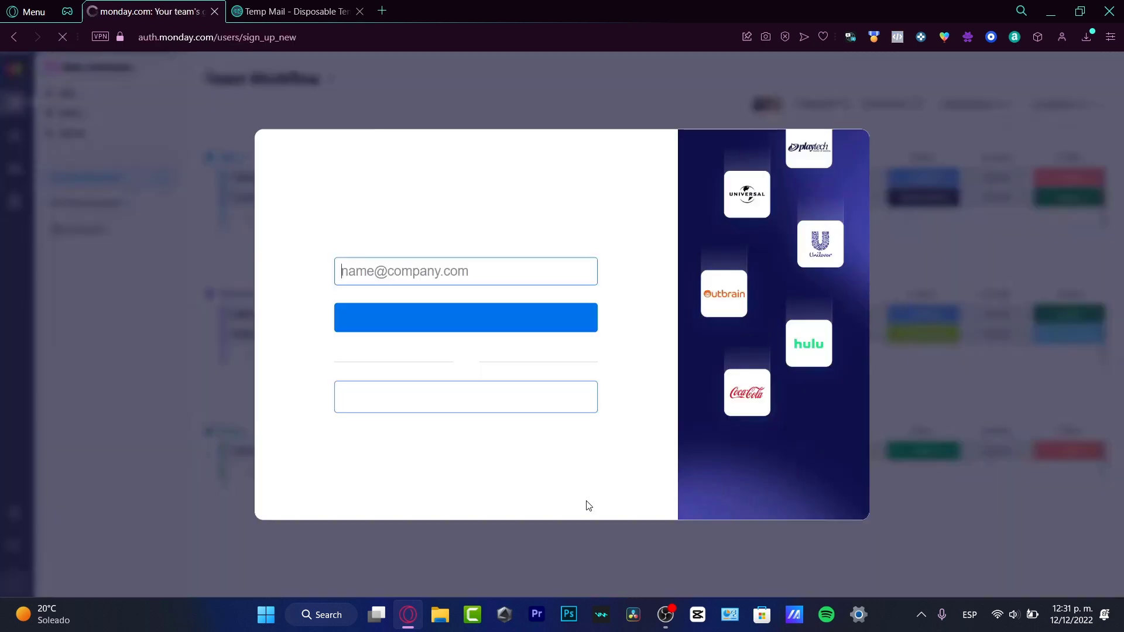
Submit the sign-up e-mail and enter the user's full name, correcting the surname.
key("ctrl+v")
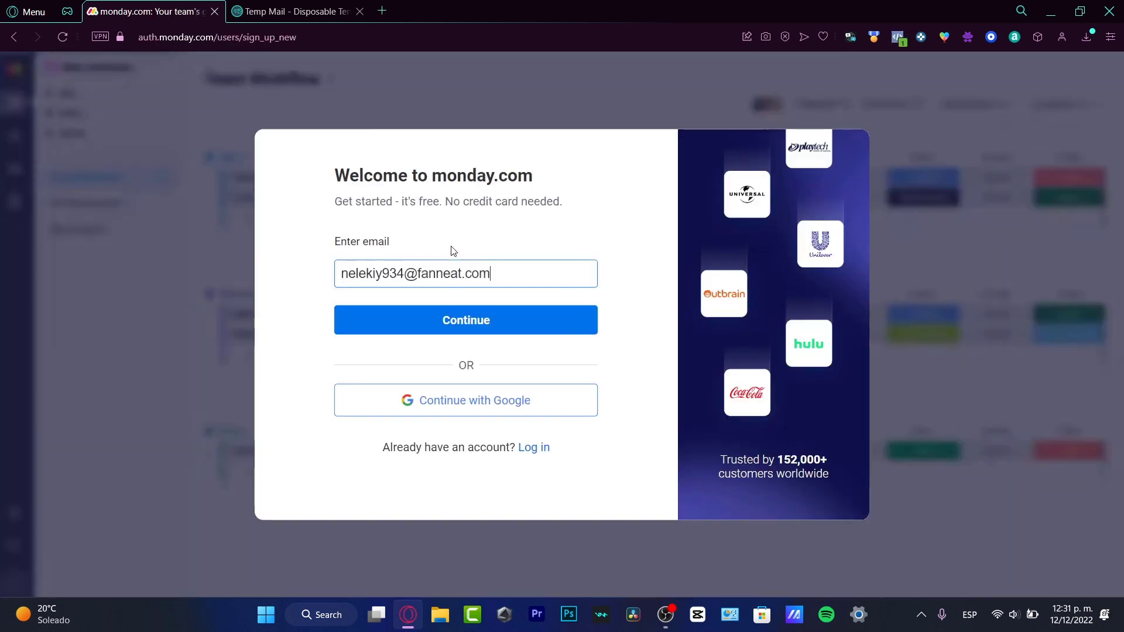
left_click(549, 308)
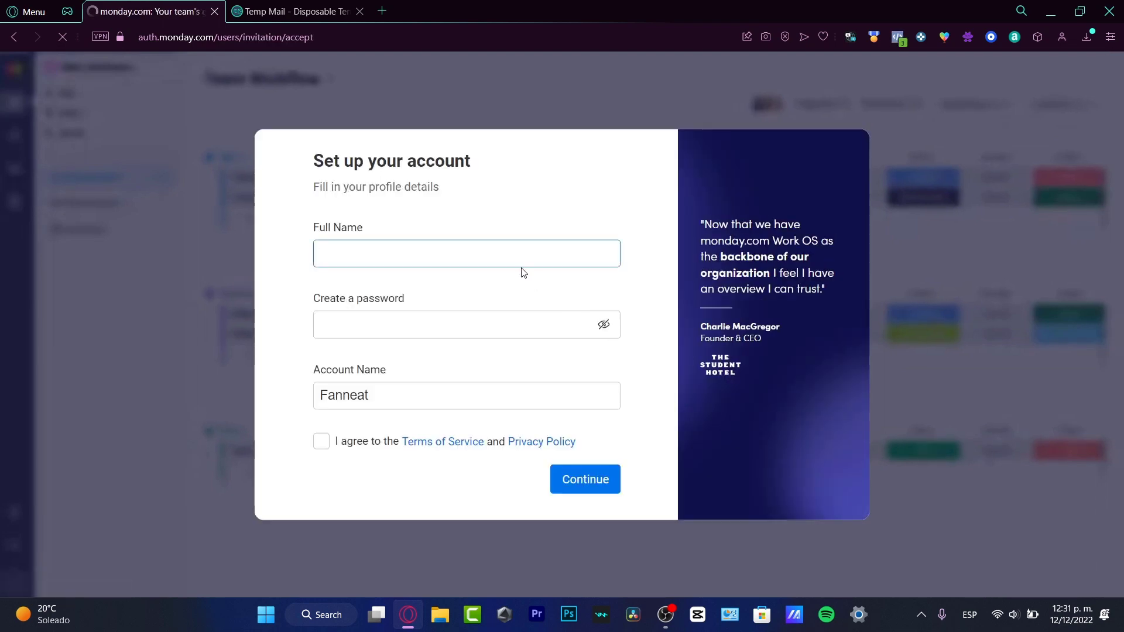
left_click(507, 251)
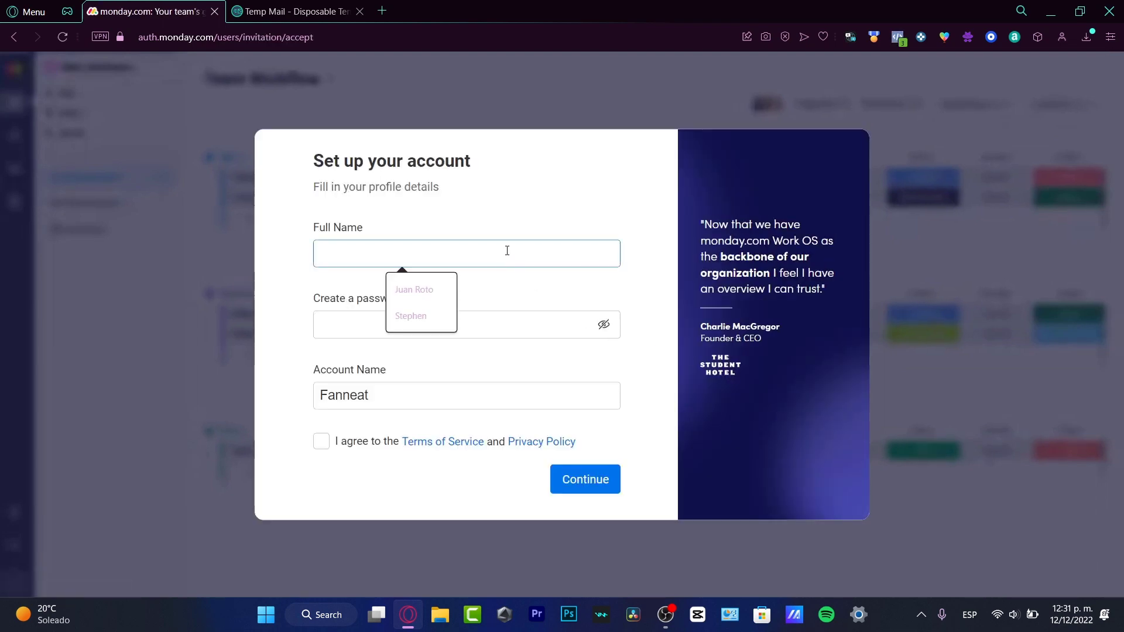
left_click(451, 285)
double_click(382, 242)
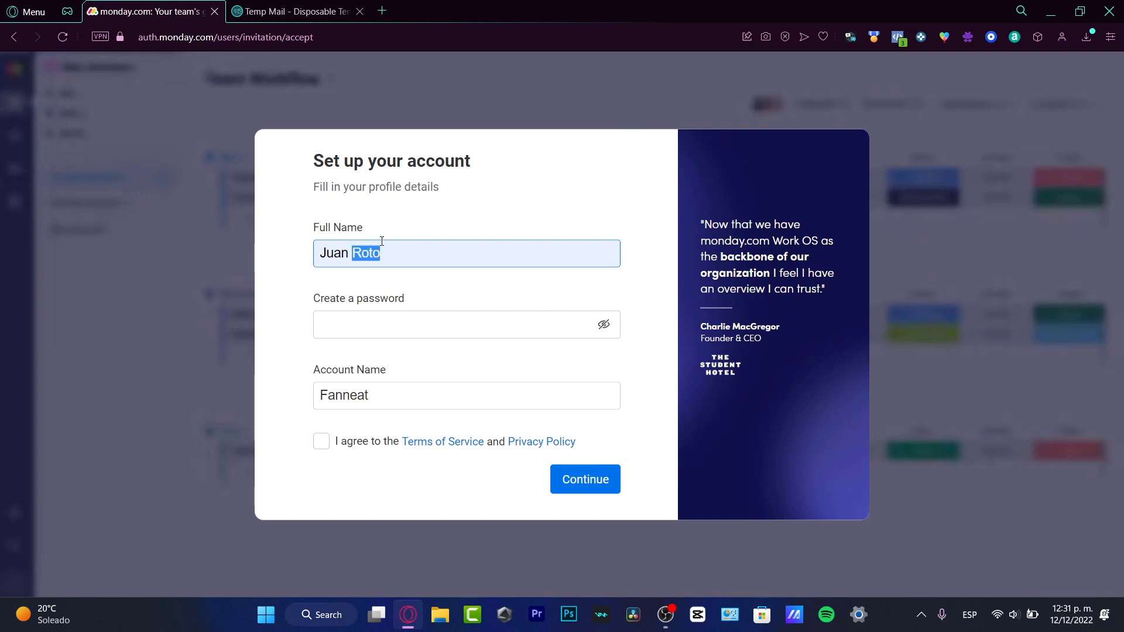
type("Round")
key("BackSpace")
key("BackSpace")
key("BackSpace")
key("BackSpace")
type("ound")
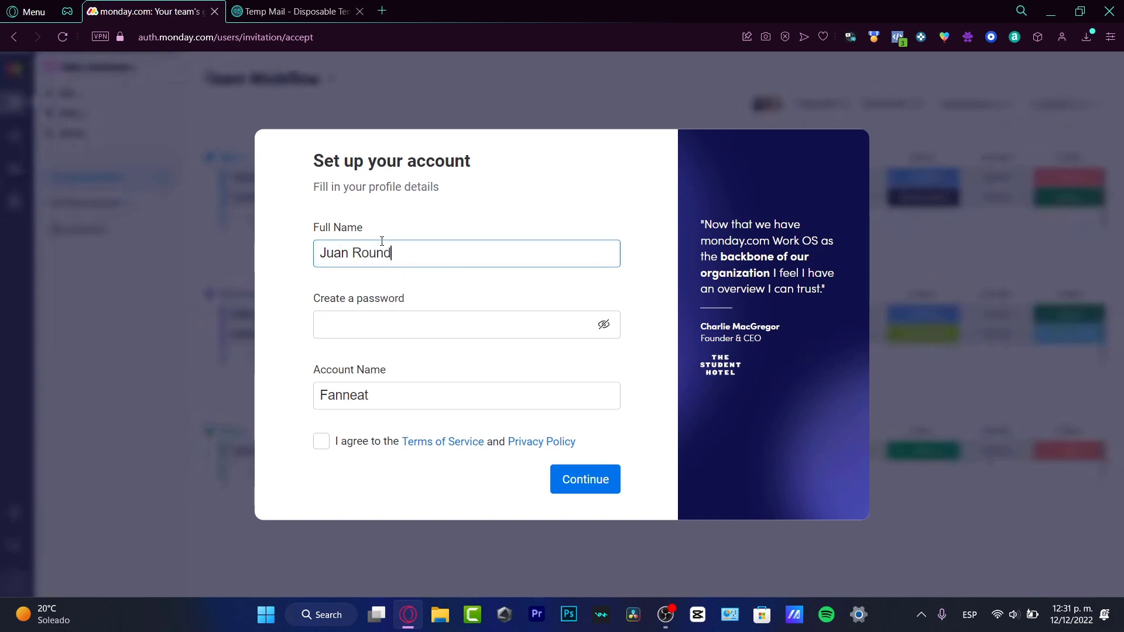
Set the account password, keep the suggested account name, accept the terms and submit.
left_click(532, 337)
type("••••••••")
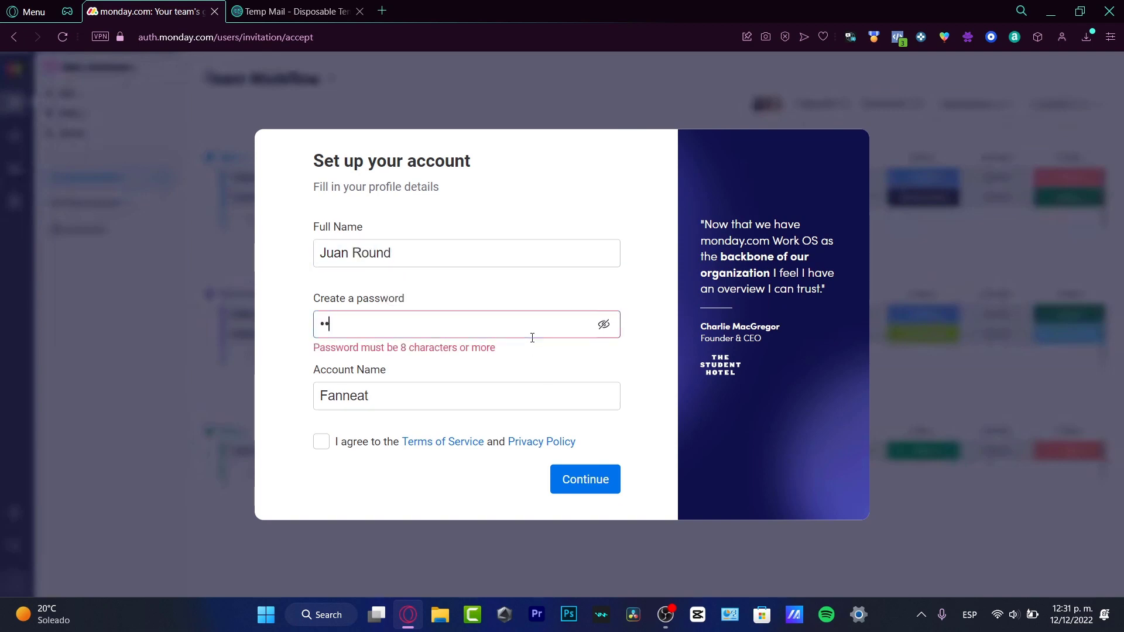
key("BackSpace")
key("BackSpace")
key("BackSpace")
key("BackSpace")
key("BackSpace")
key("BackSpace")
key("BackSpace")
key("BackSpace")
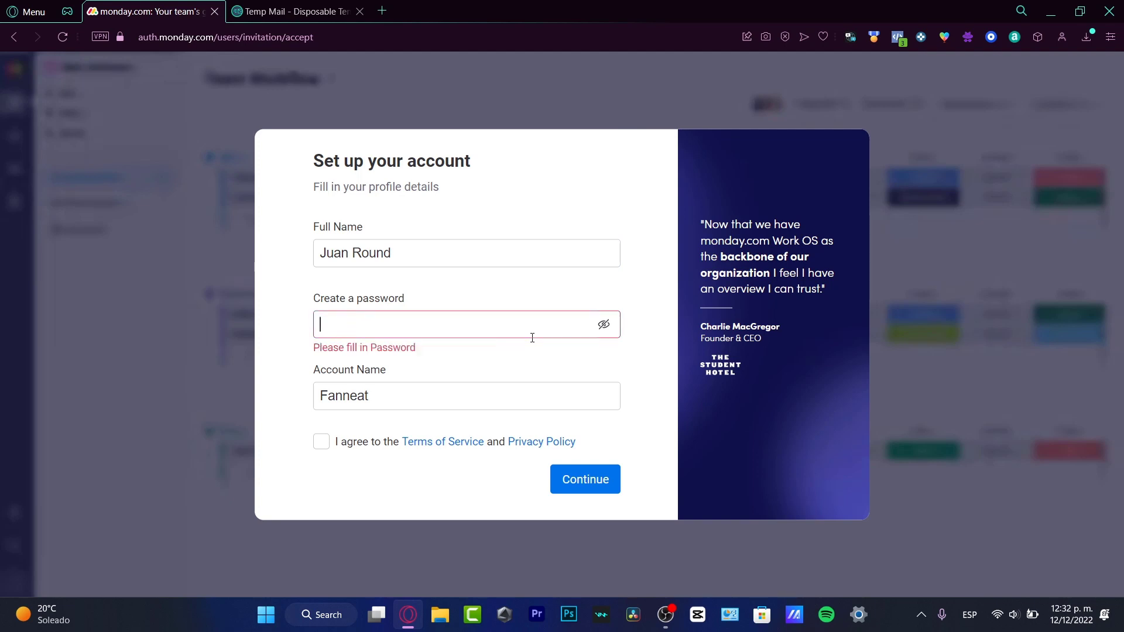
type("•••••••")
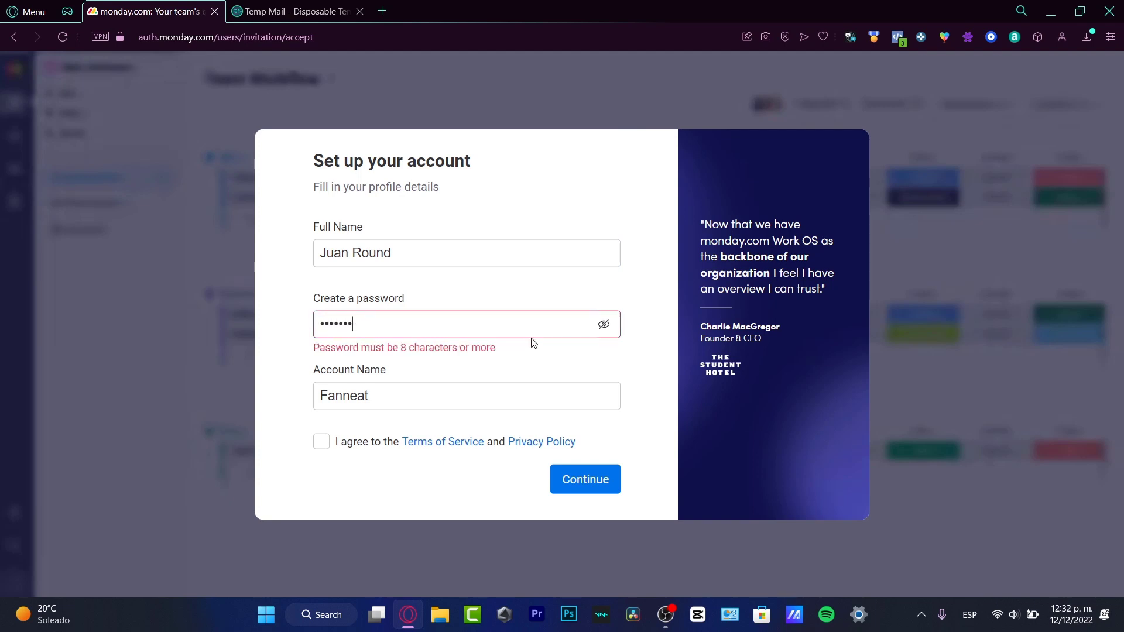
type("•")
left_click(470, 384)
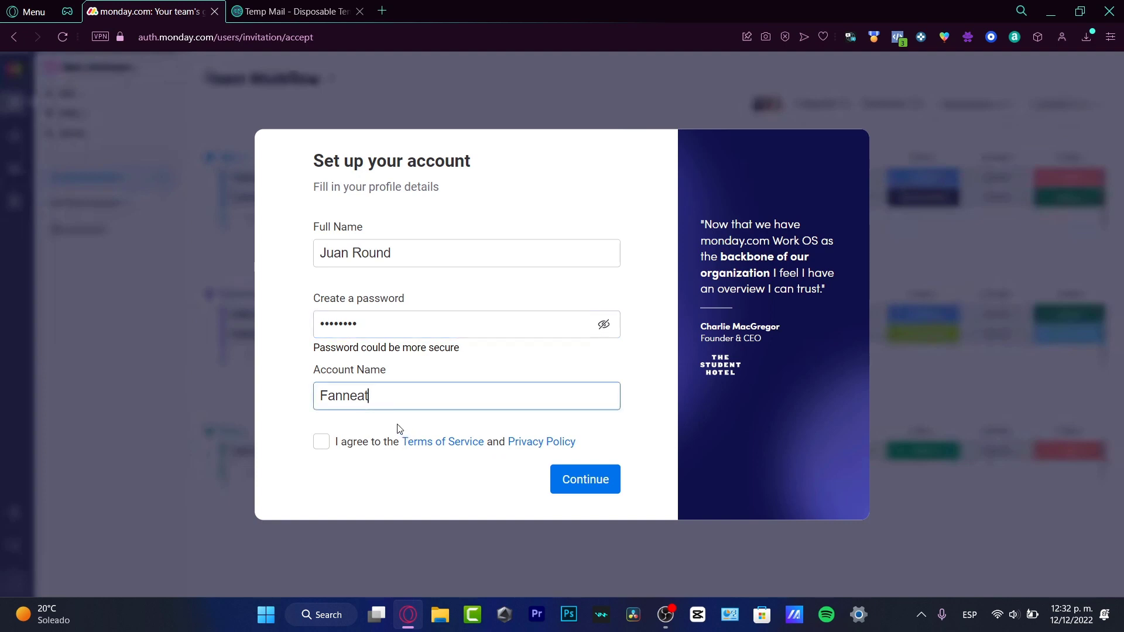
left_click(319, 446)
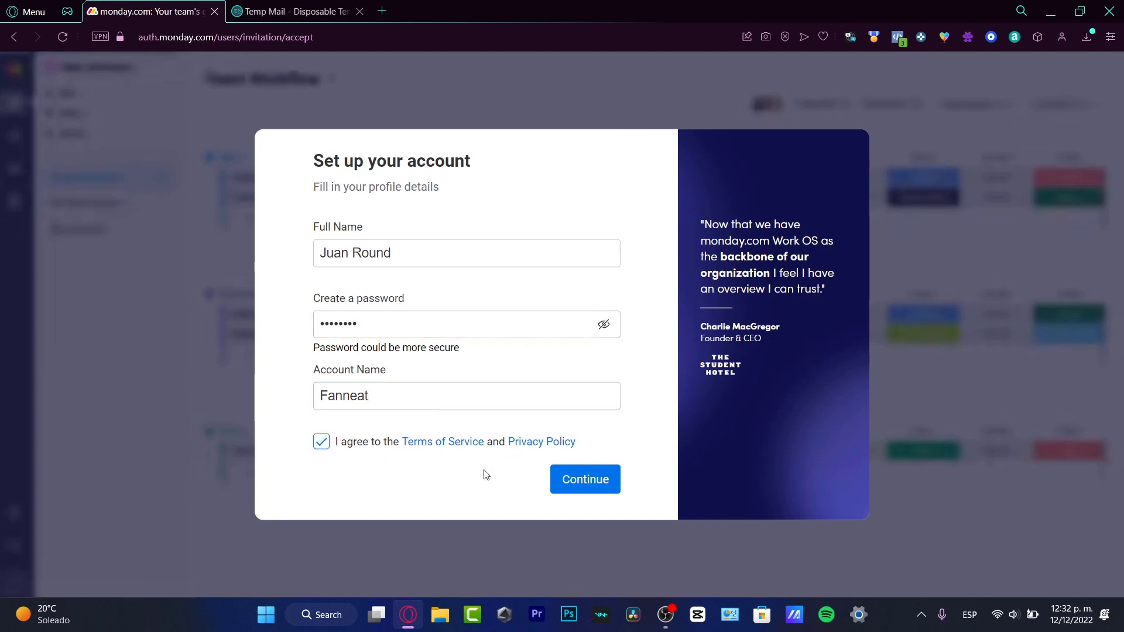
left_click(601, 480)
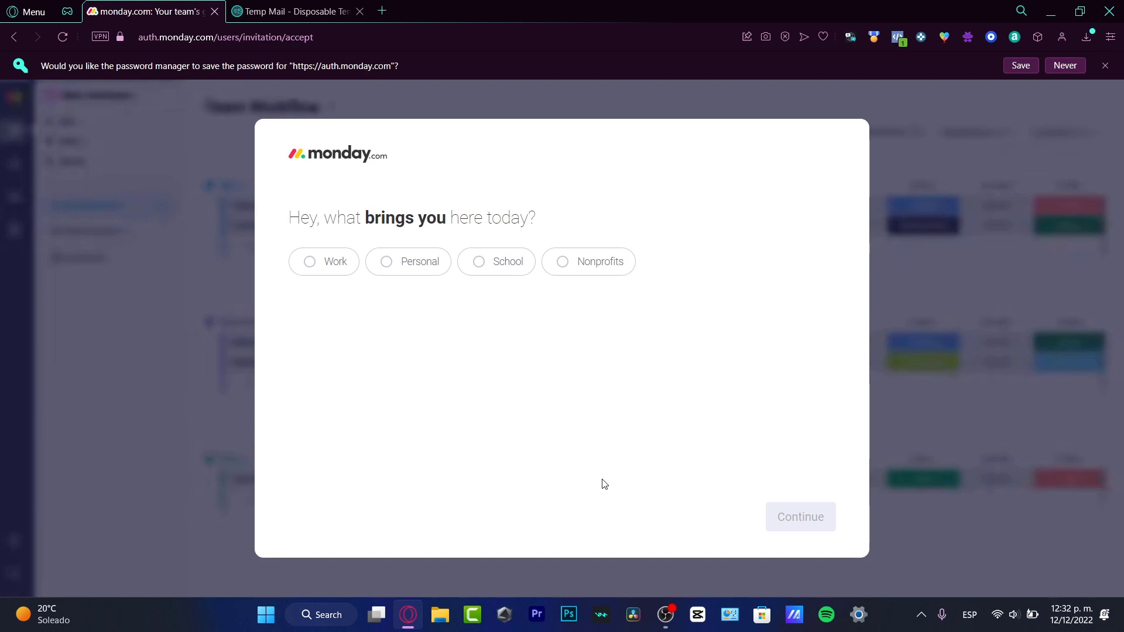
Answer onboarding as Work and Business Owner, with team size 2-5 and company size 1-19.
left_click(354, 259)
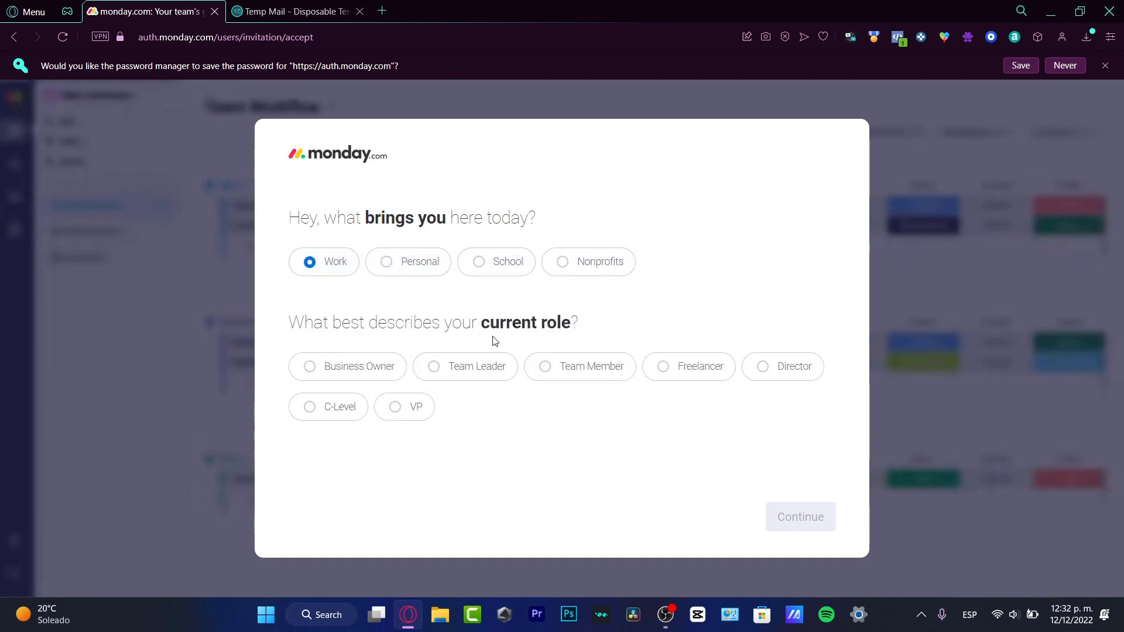
left_click(359, 366)
left_click(831, 530)
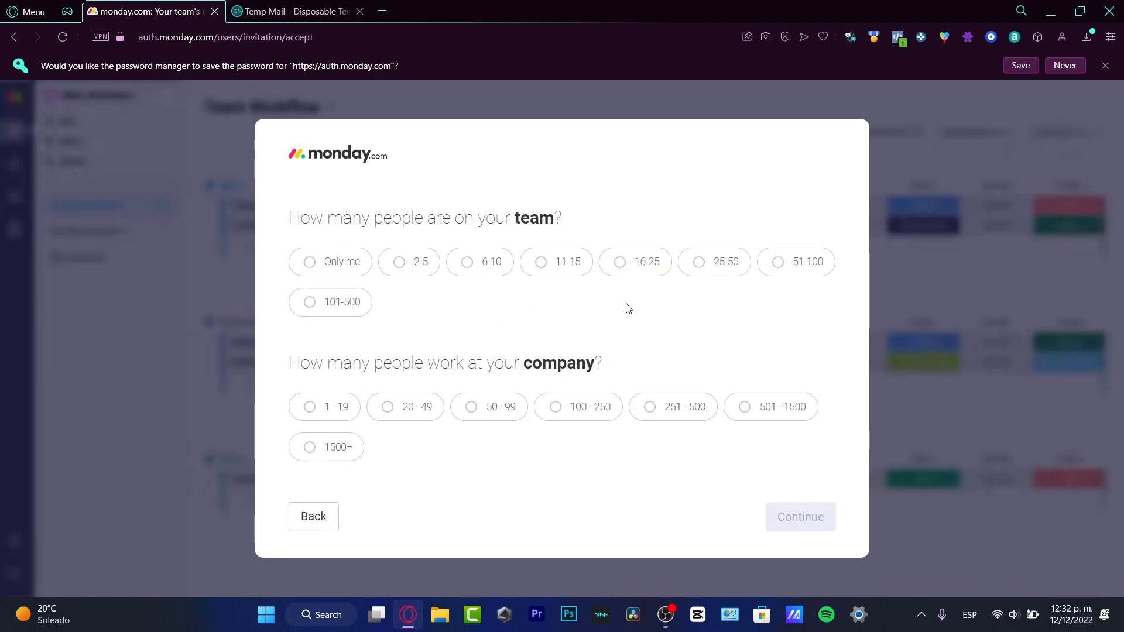
left_click(417, 256)
left_click(355, 407)
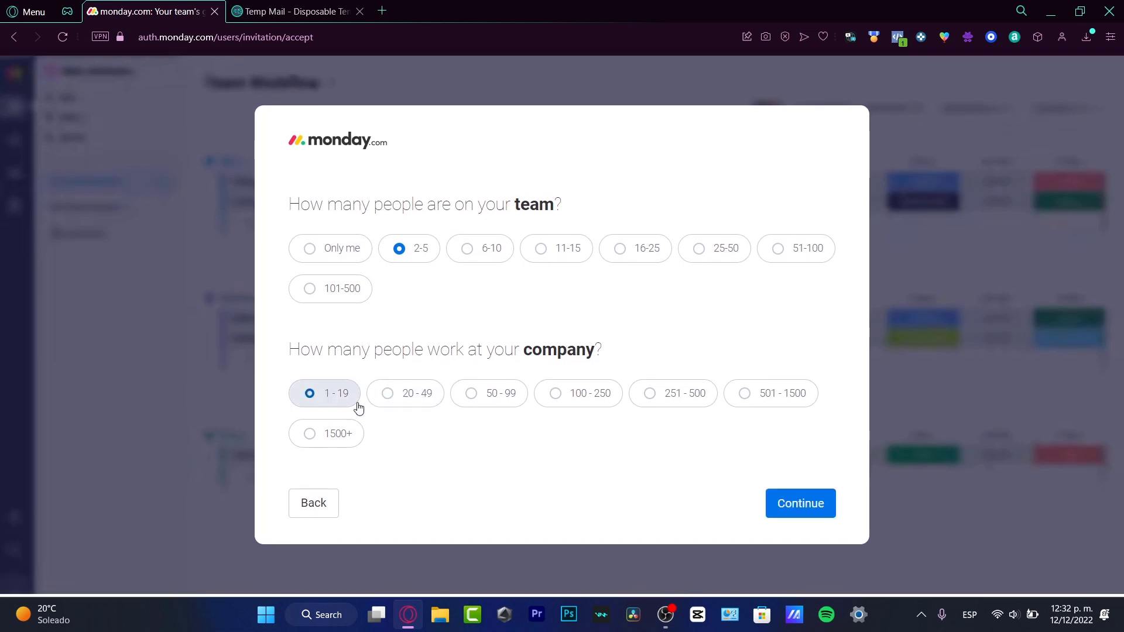
left_click(788, 502)
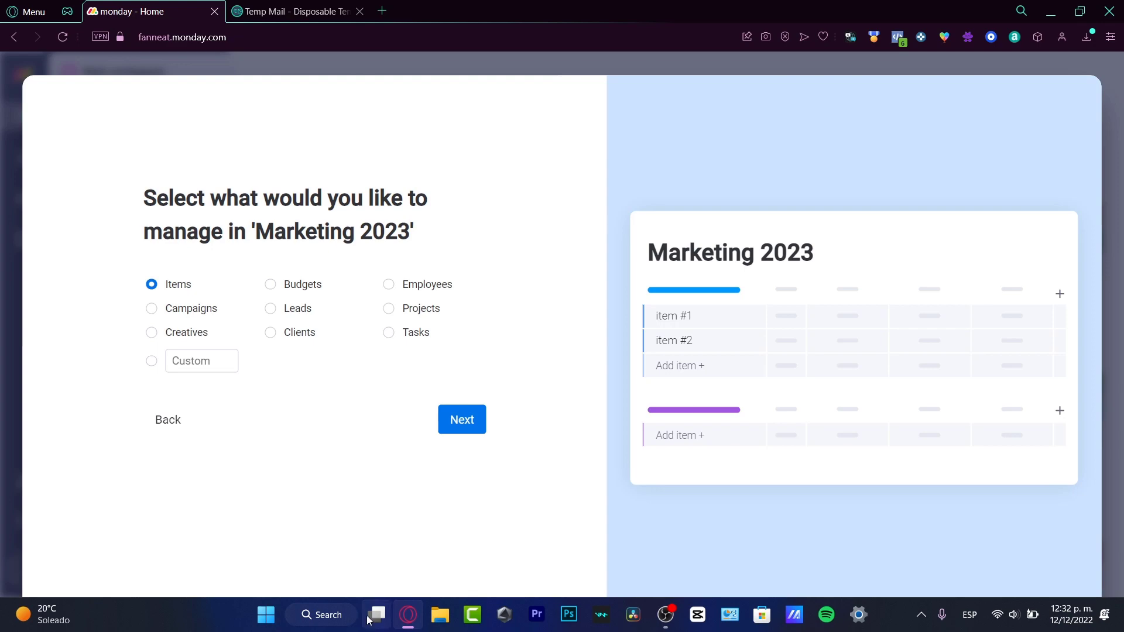
Switch the Marketing 2023 board from Items to managing Campaigns and continue to grouping.
mouse_move(367, 619)
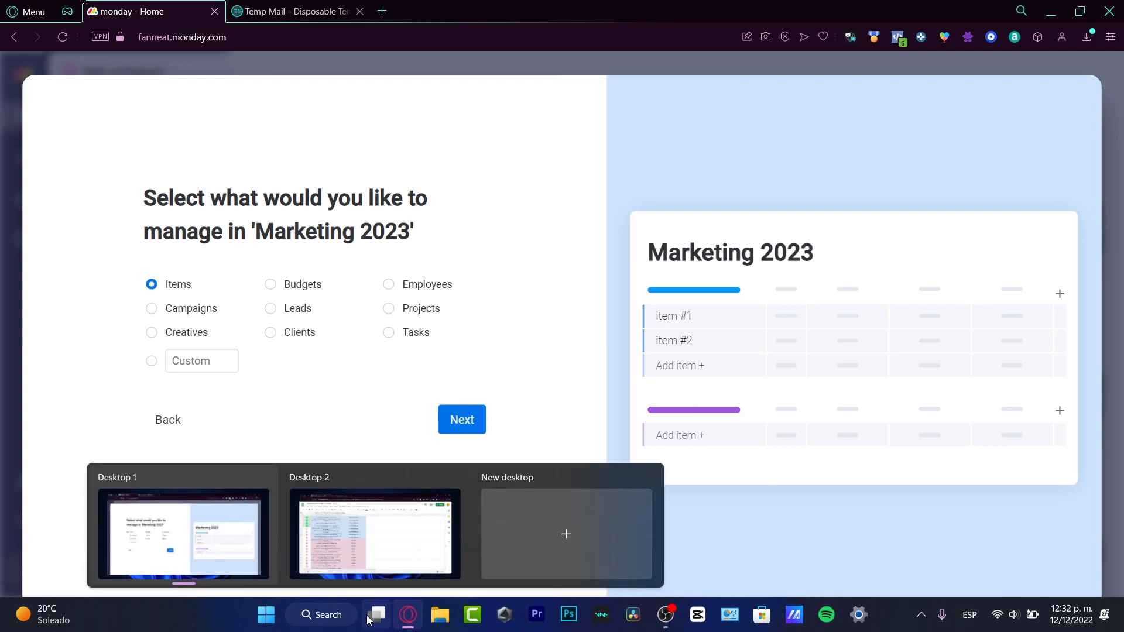
left_click(353, 570)
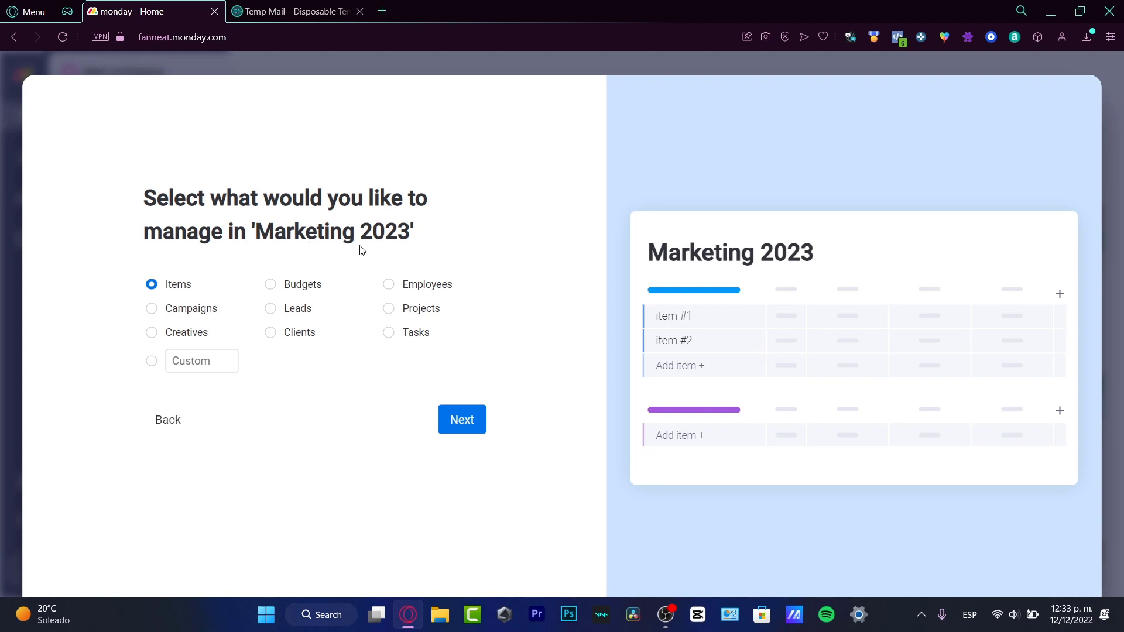
left_click(206, 308)
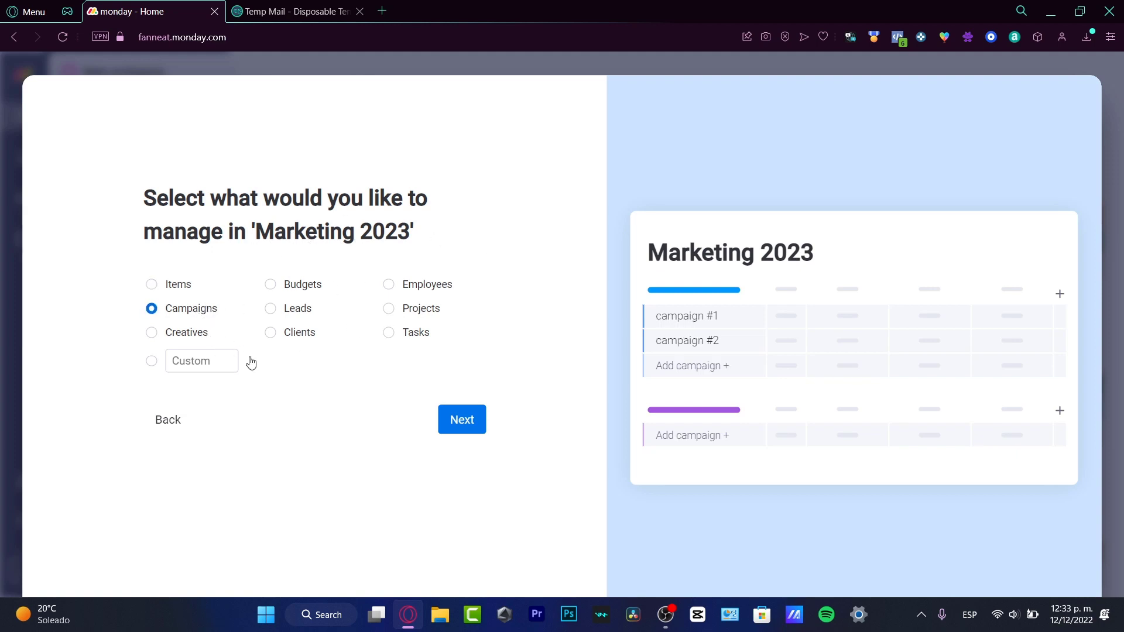
left_click(458, 430)
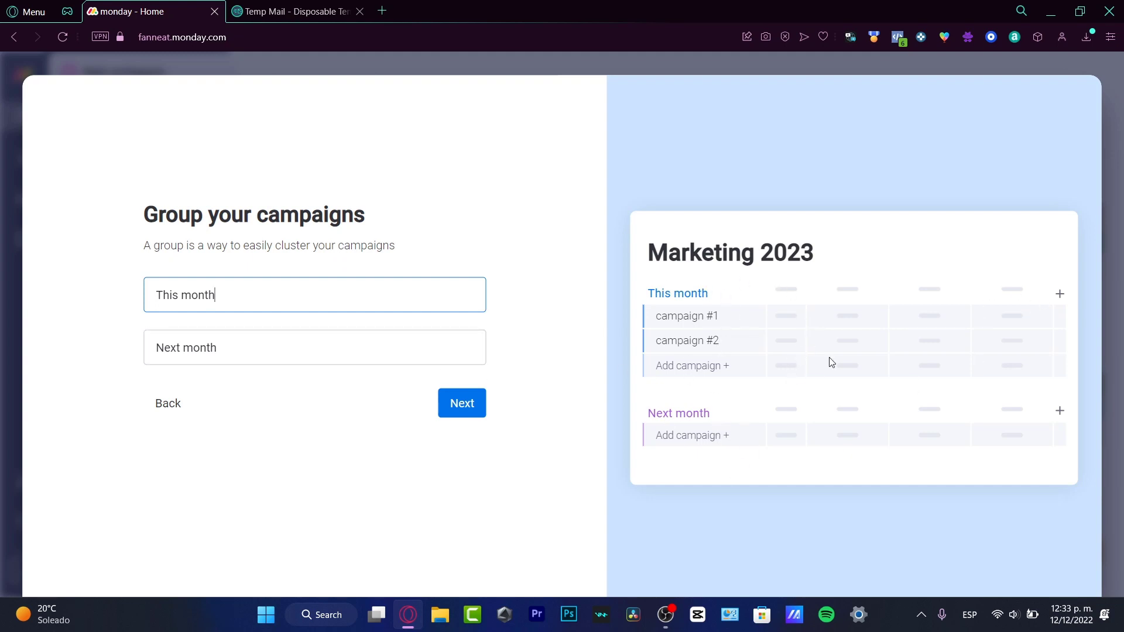
Keep the This month and Next month groups, name campaigns Instagram and Facebook, create the board.
left_click(469, 411)
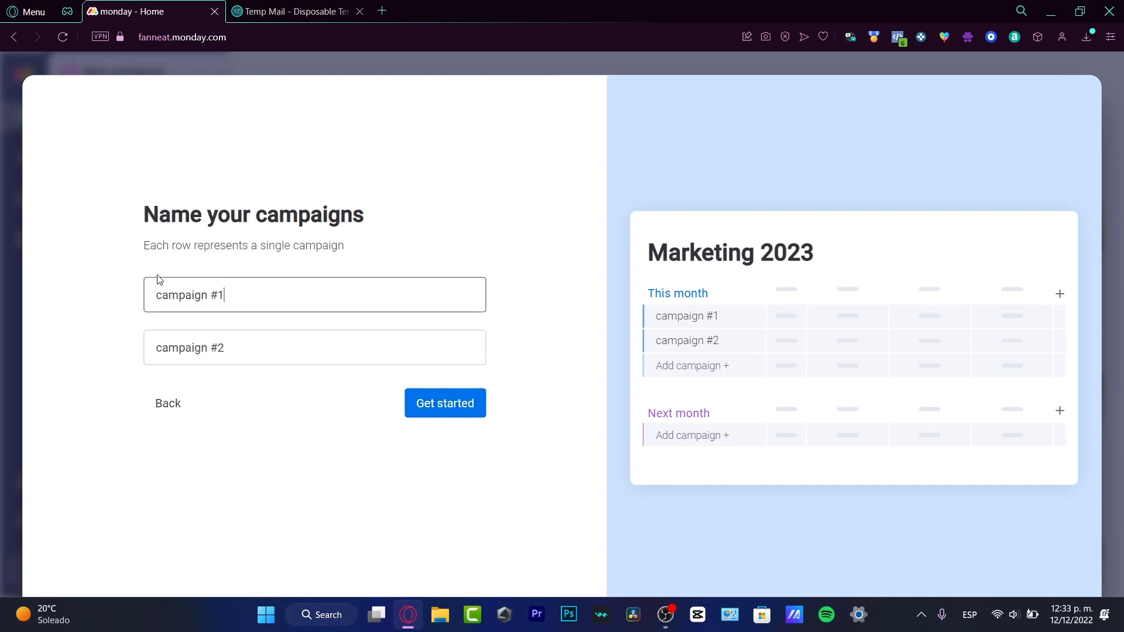
triple_click(285, 289)
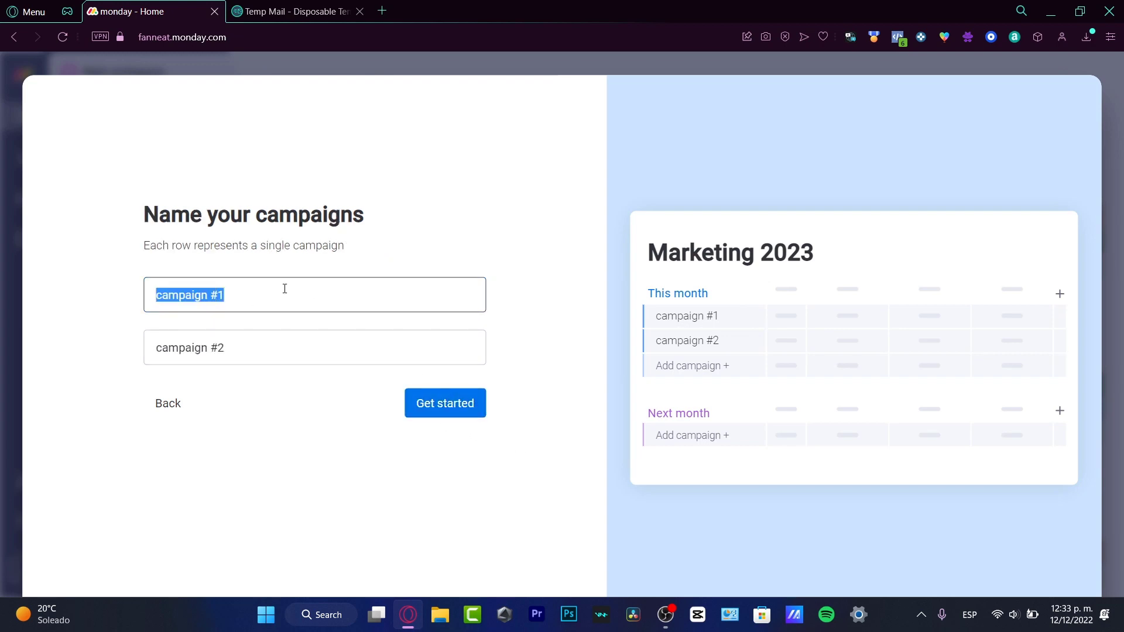
double_click(258, 291)
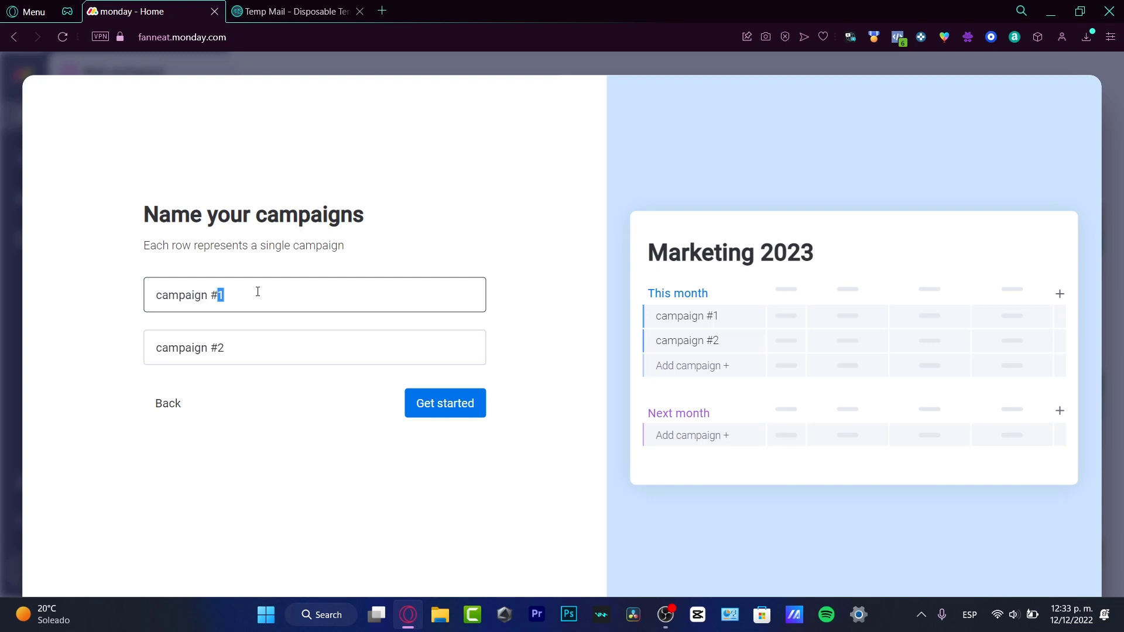
triple_click(248, 292)
type("Campa")
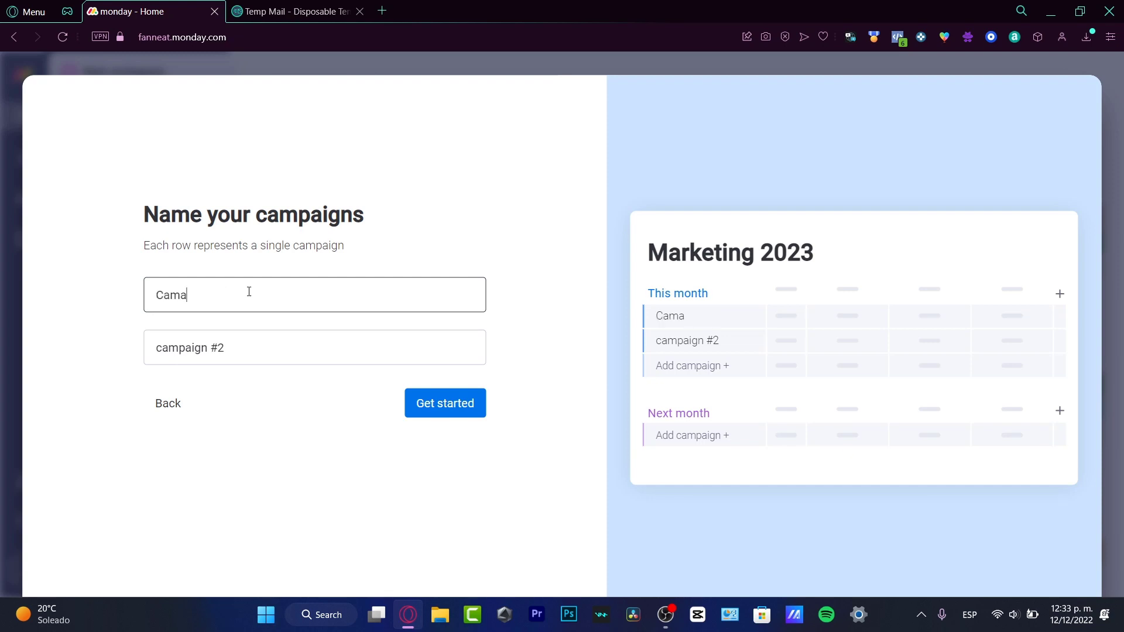
type("ign Instagram")
key("Tab")
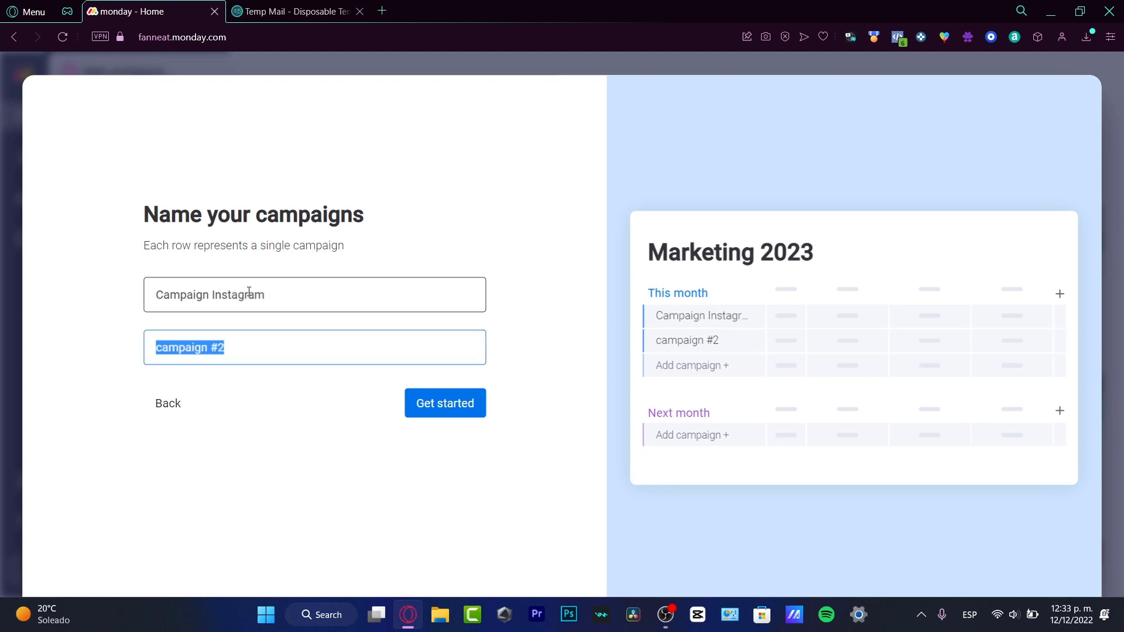
type("Comp")
key("BackSpace")
key("BackSpace")
key("BackSpace")
key("BackSpace")
type("Face")
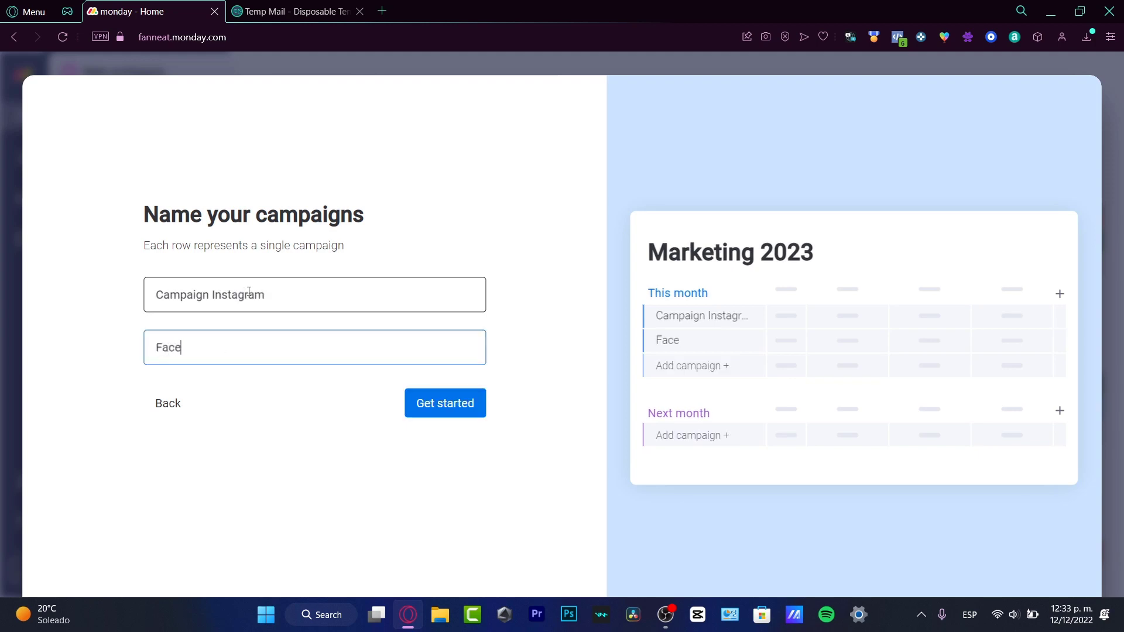
type("book")
left_click_drag(214, 299, 126, 294)
key("BackSpace")
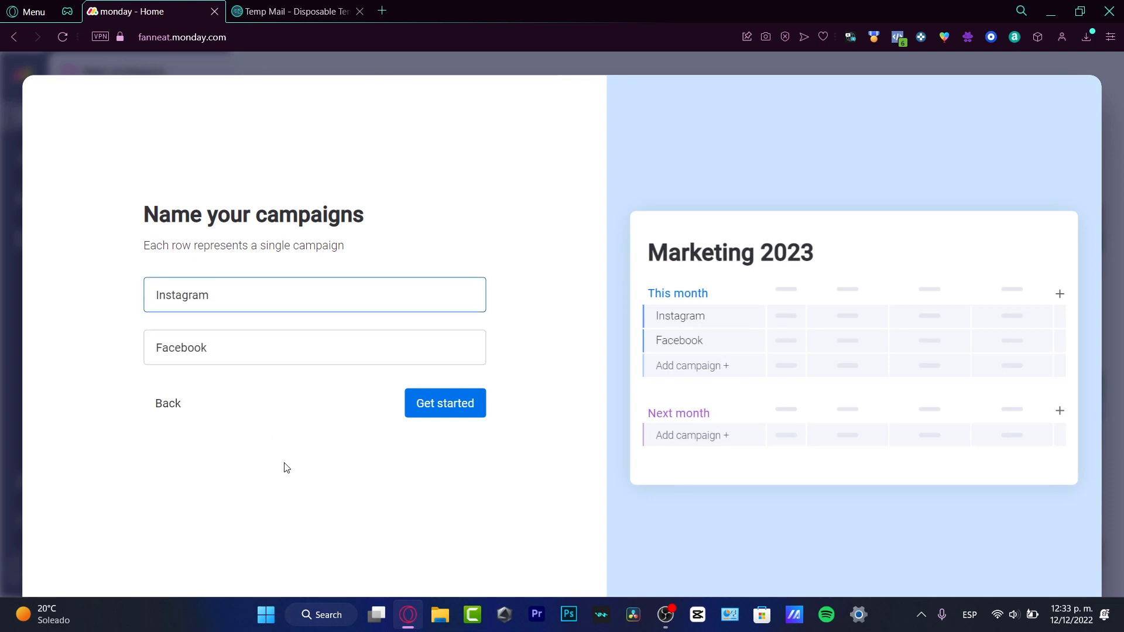
left_click(451, 405)
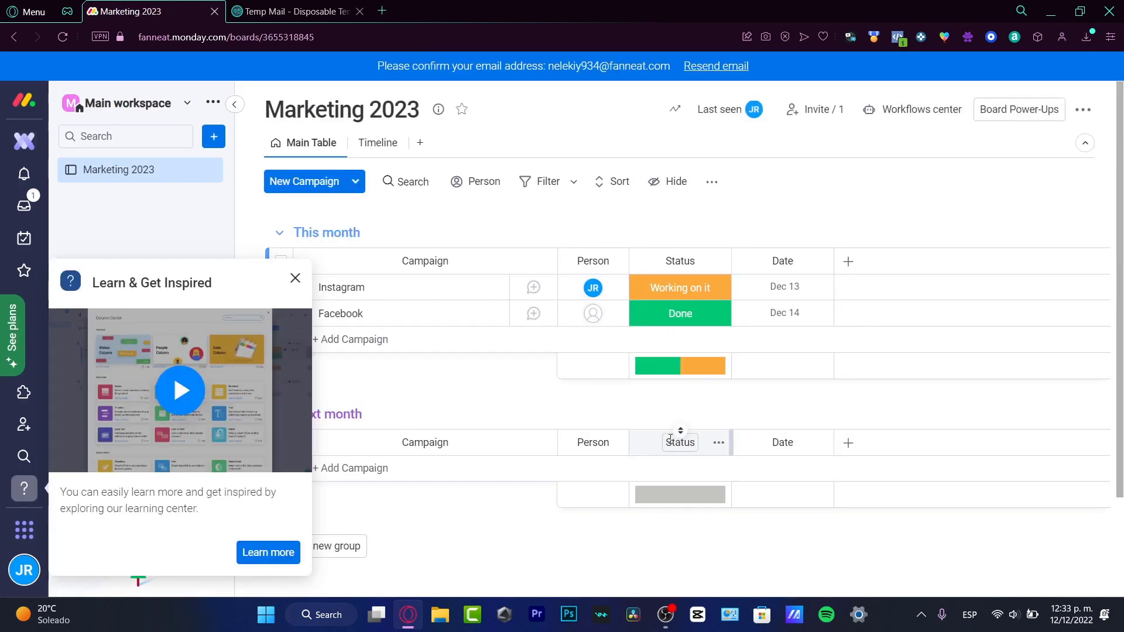
Dismiss the Learn & Get Inspired popup and switch the board to its Timeline view.
left_click(295, 279)
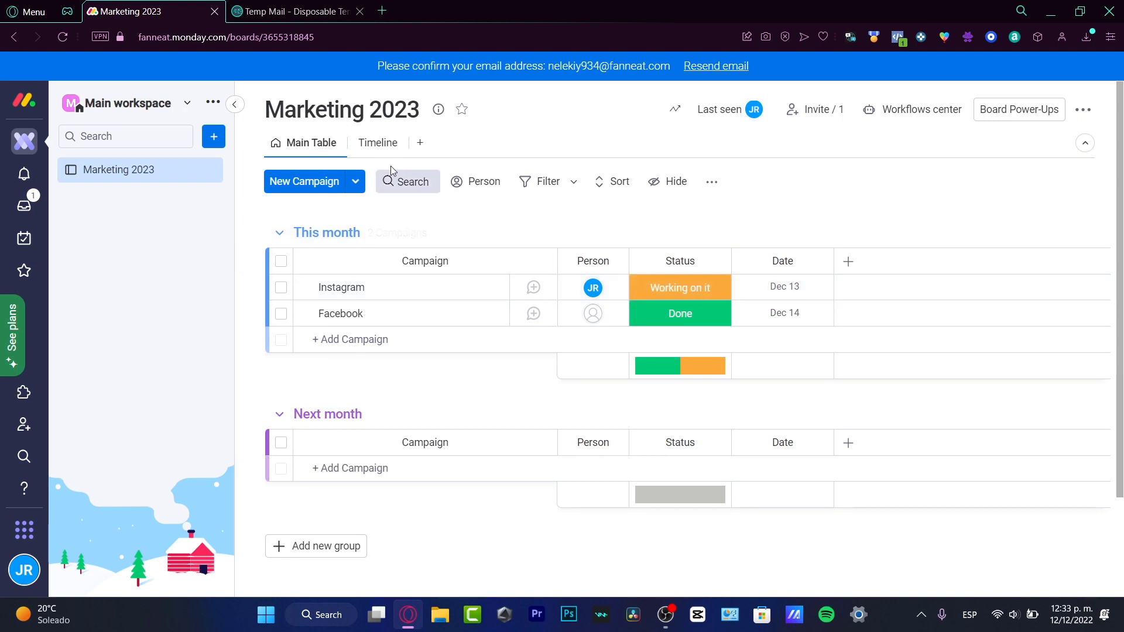
left_click(396, 144)
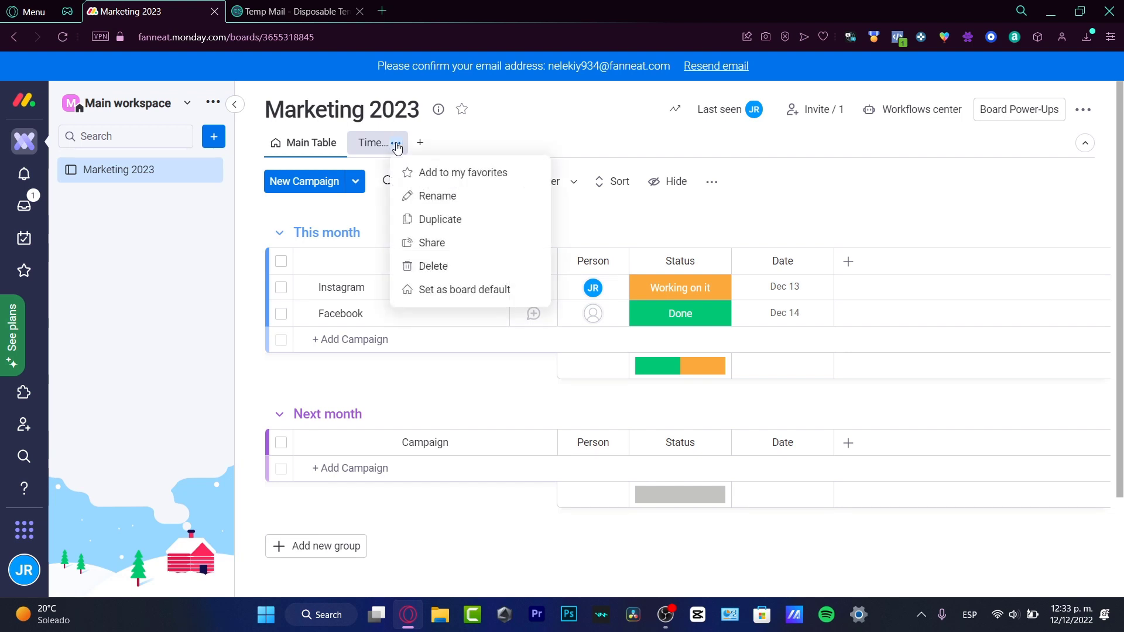
left_click(383, 143)
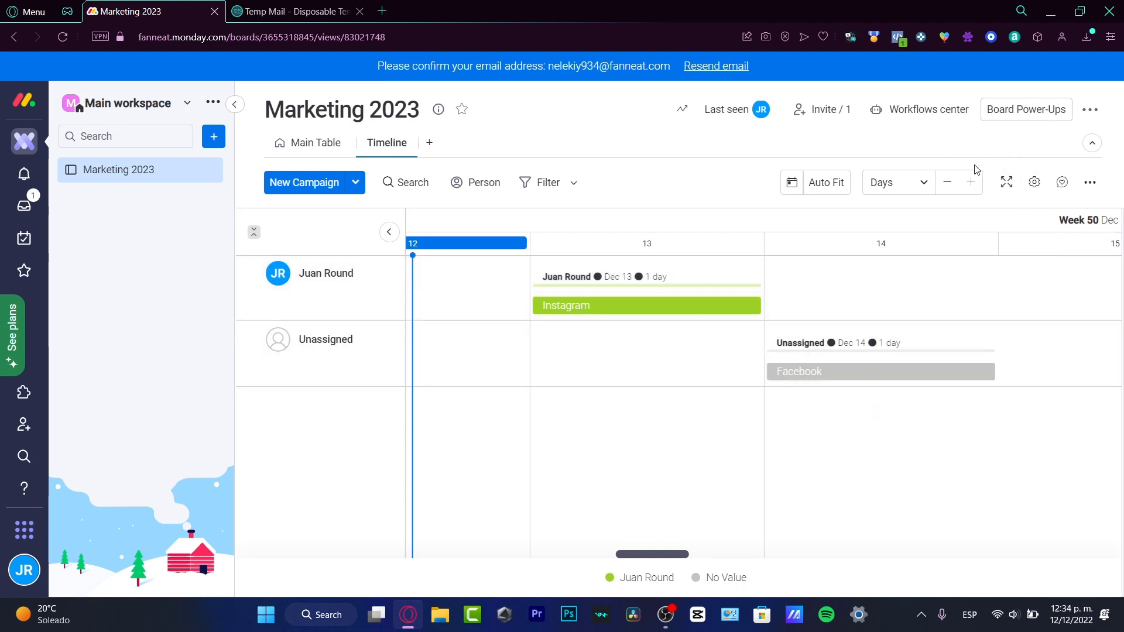
left_click(427, 144)
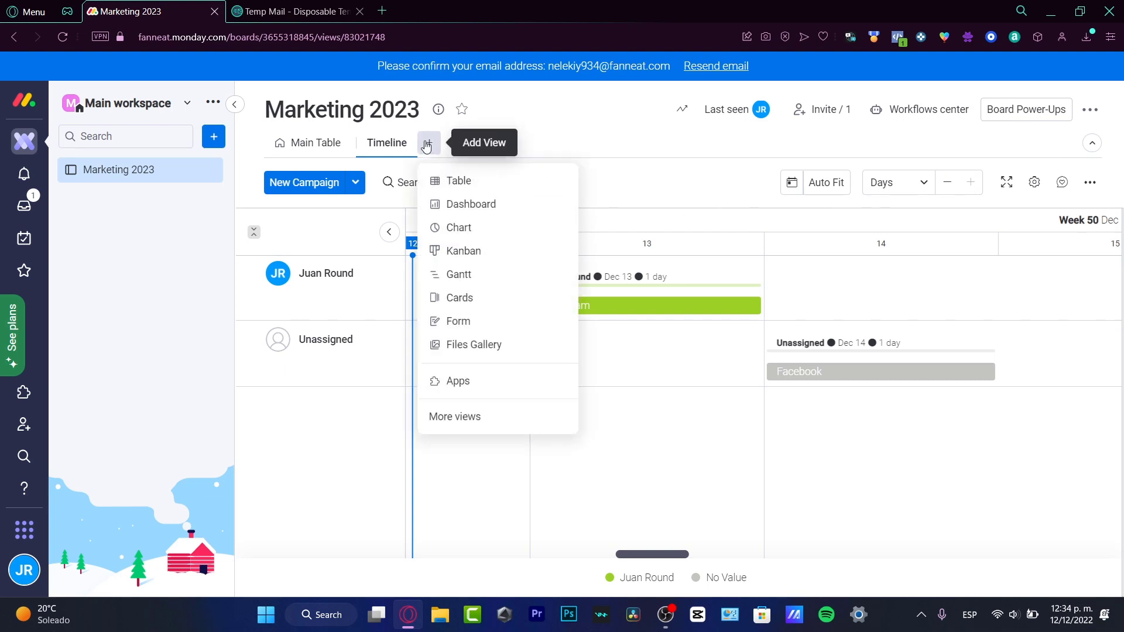
Add a Calendar view from More views, confirm its tab name and dismiss the widget tip.
left_click(496, 416)
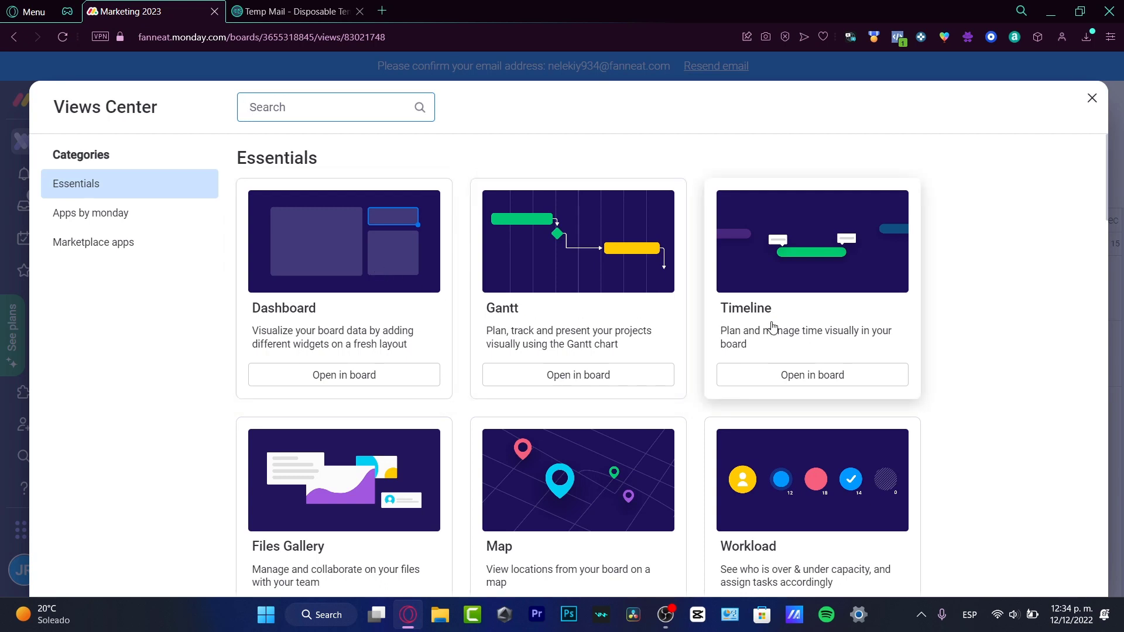
scroll(772, 328, "down", 4)
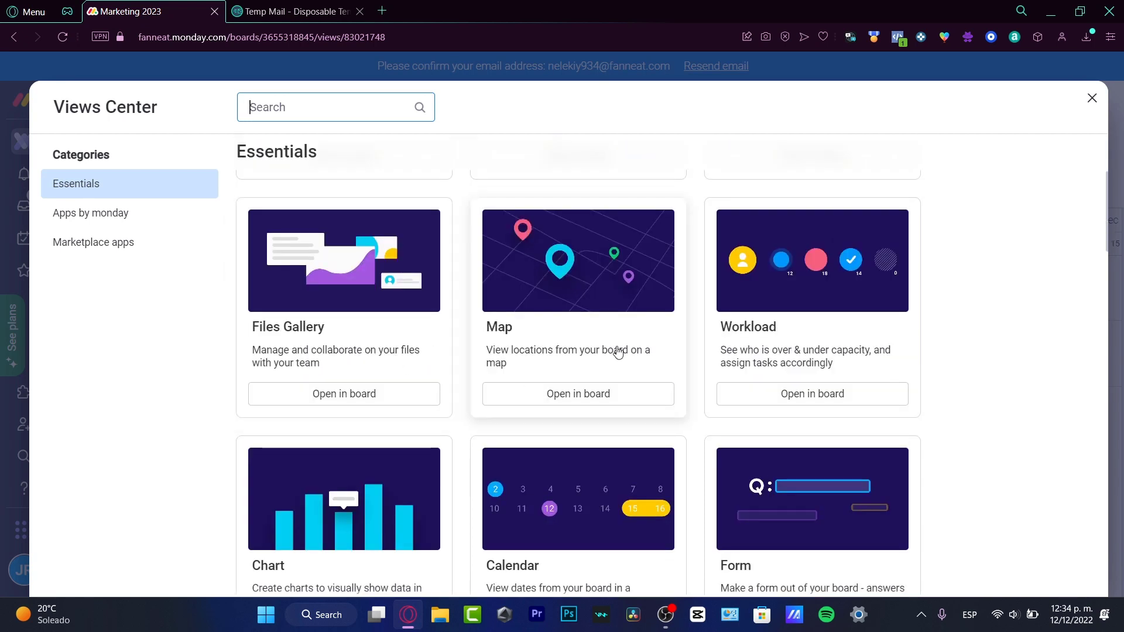
scroll(822, 345, "down", 4)
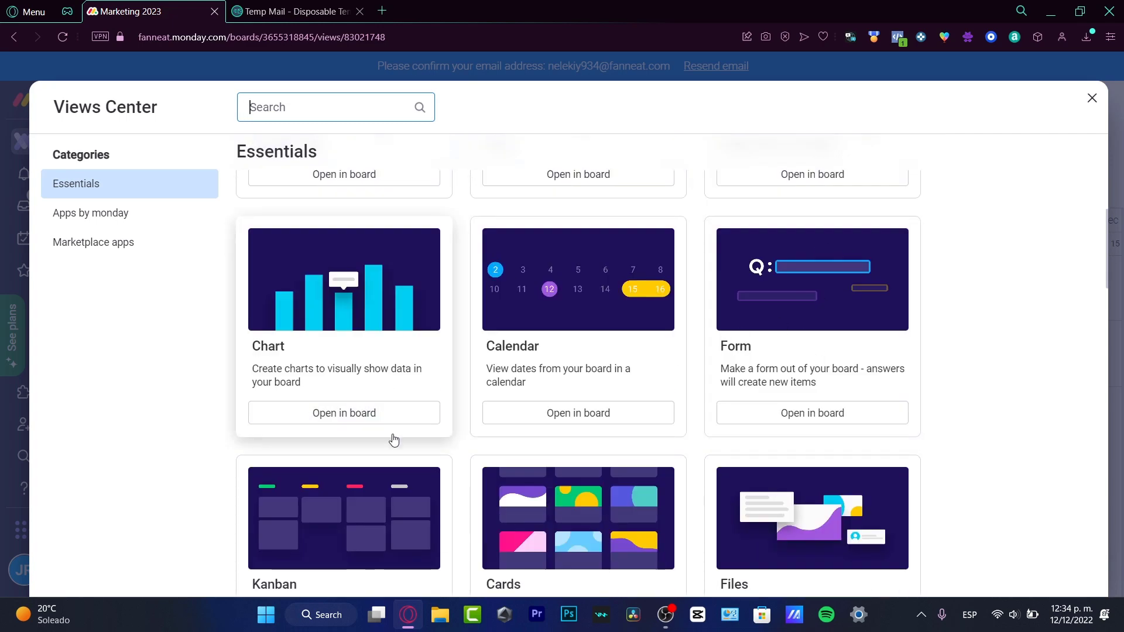
left_click(556, 417)
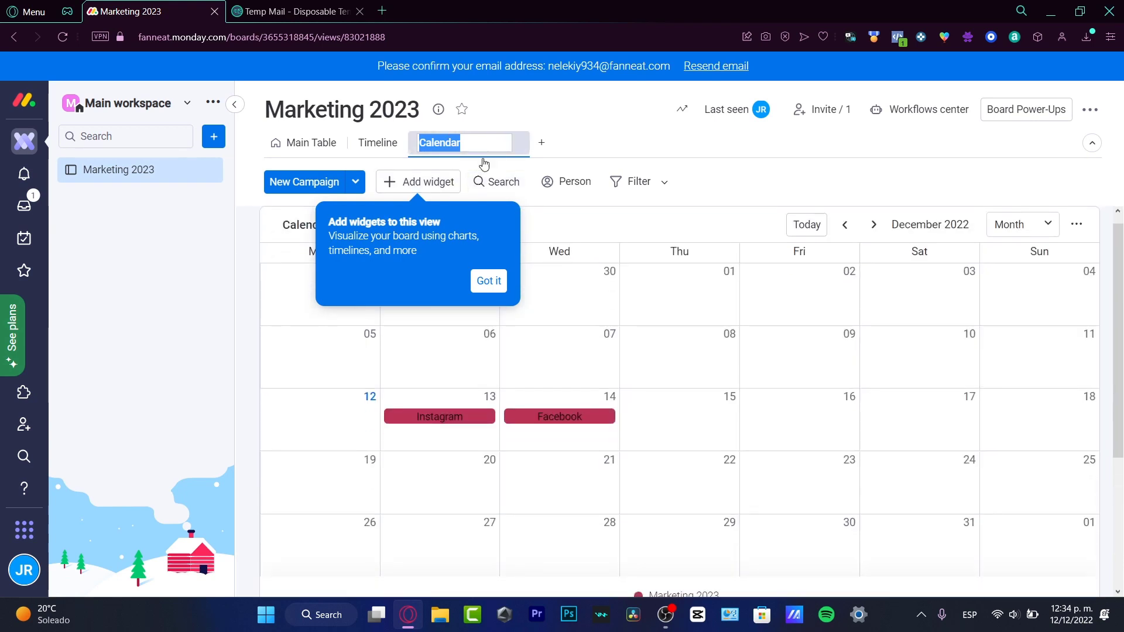
left_click(697, 148)
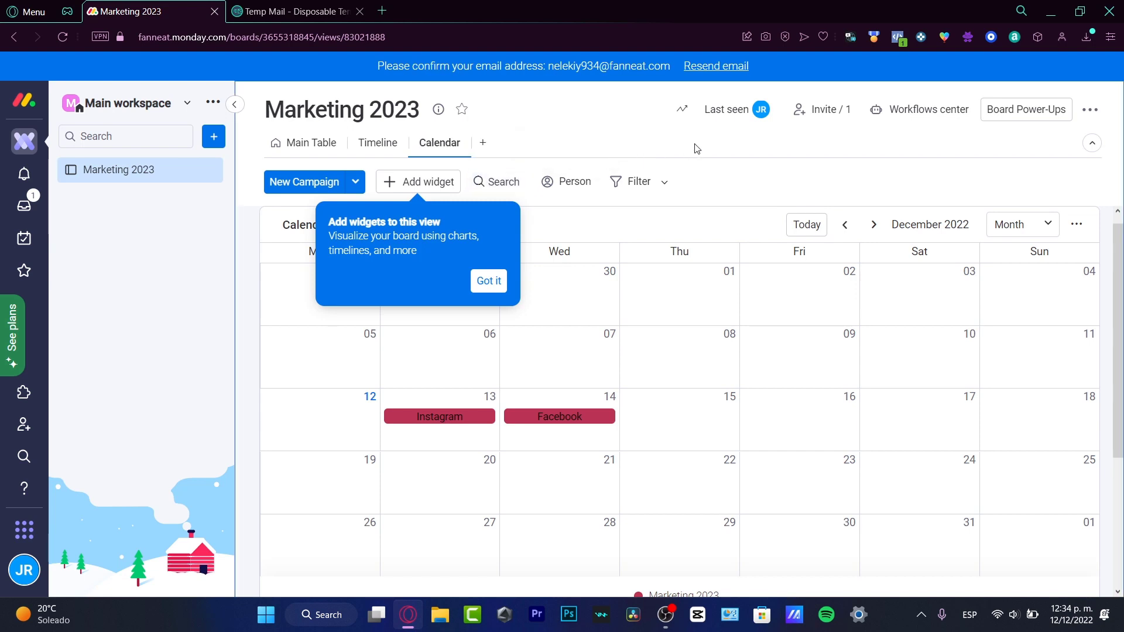
left_click(493, 282)
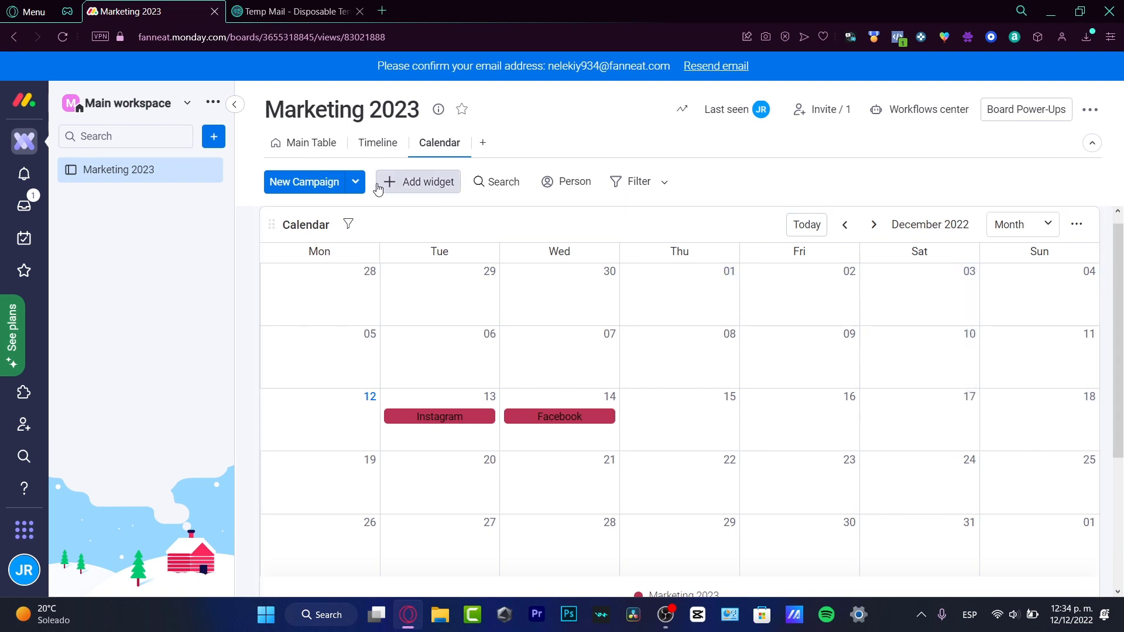
Add the Todo List widget from the Widgets Center to the Calendar view.
left_click(410, 183)
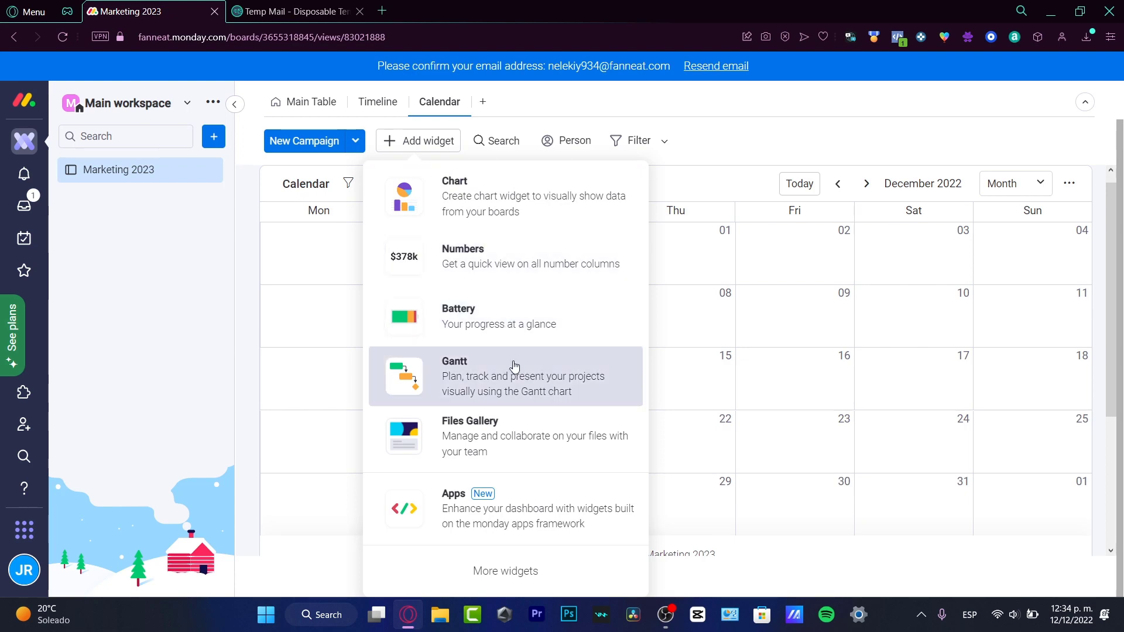
left_click(541, 561)
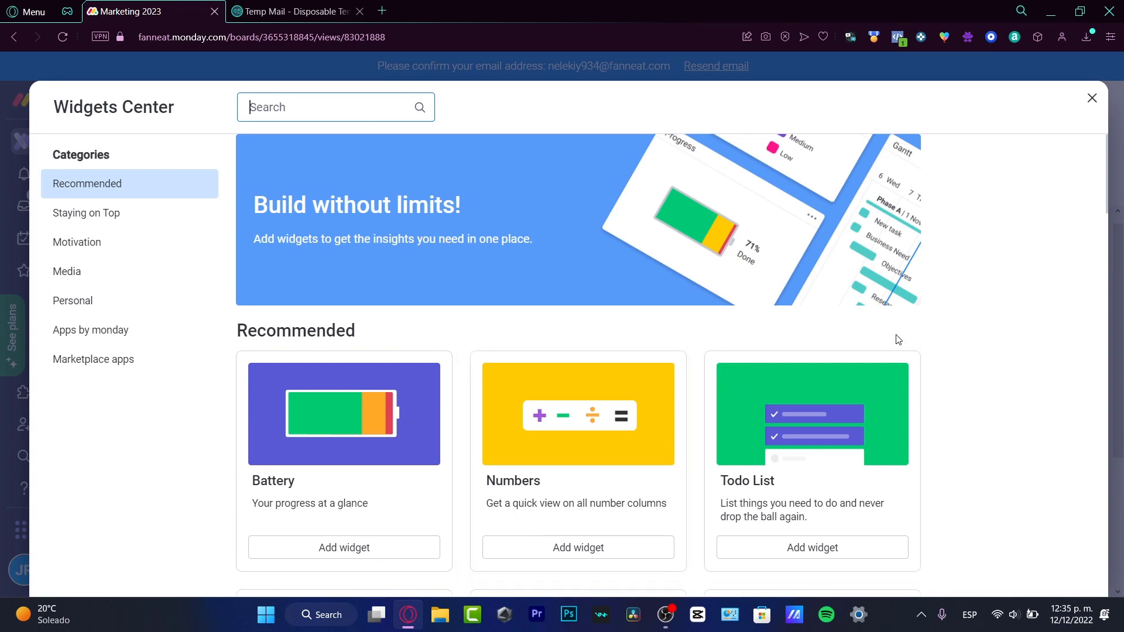
scroll(998, 363, "down", 4)
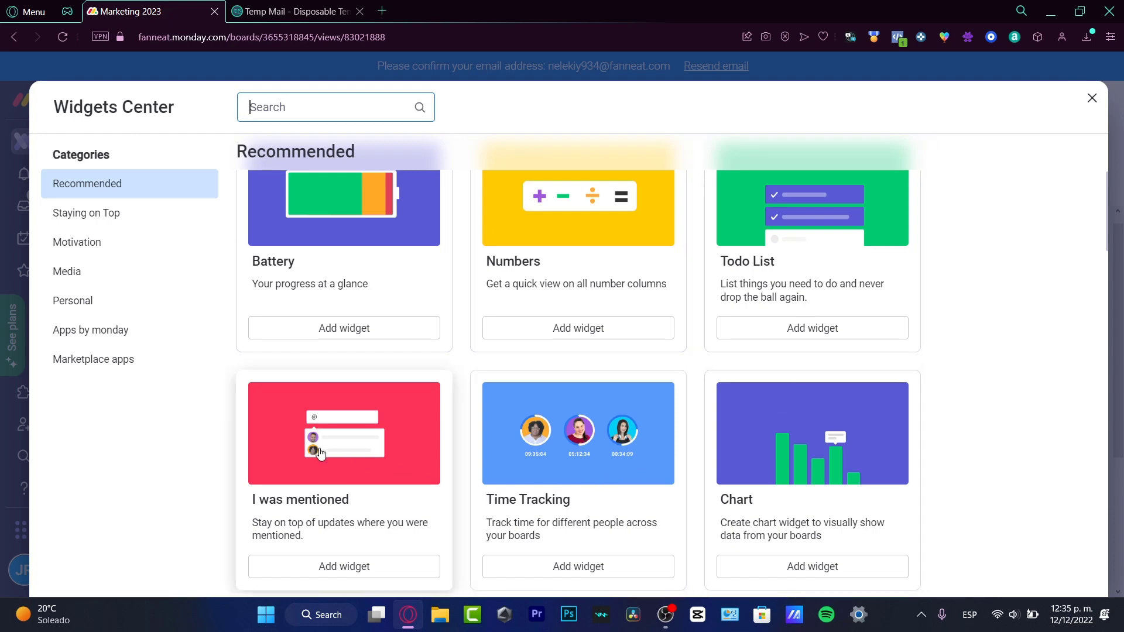
scroll(334, 462, "down", 3)
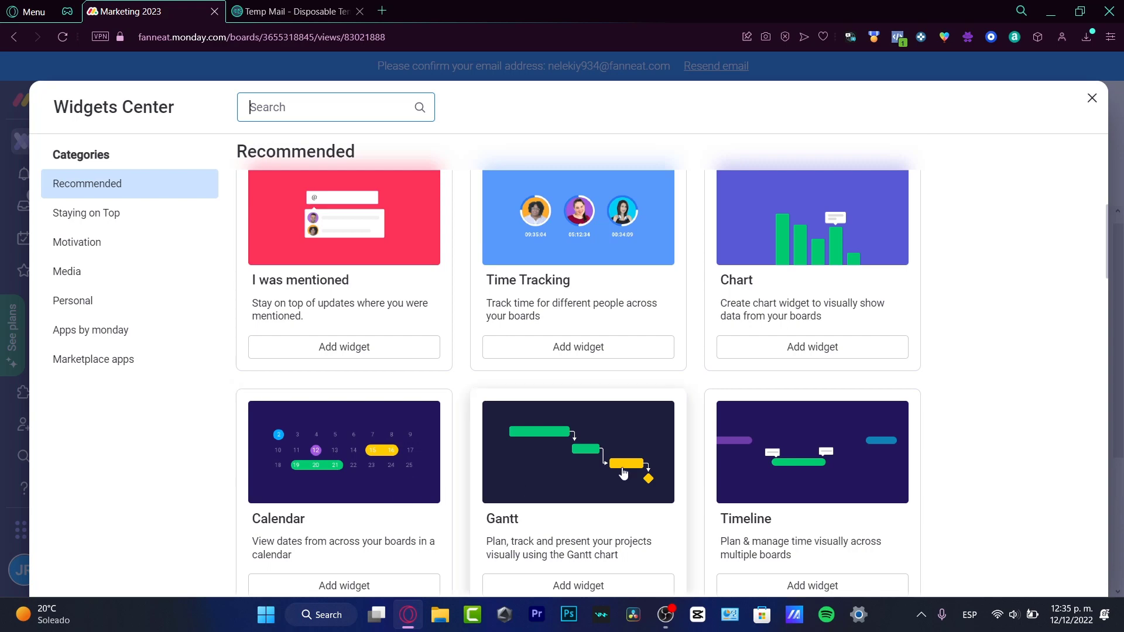
scroll(831, 522, "down", 3)
scroll(833, 526, "up", 6)
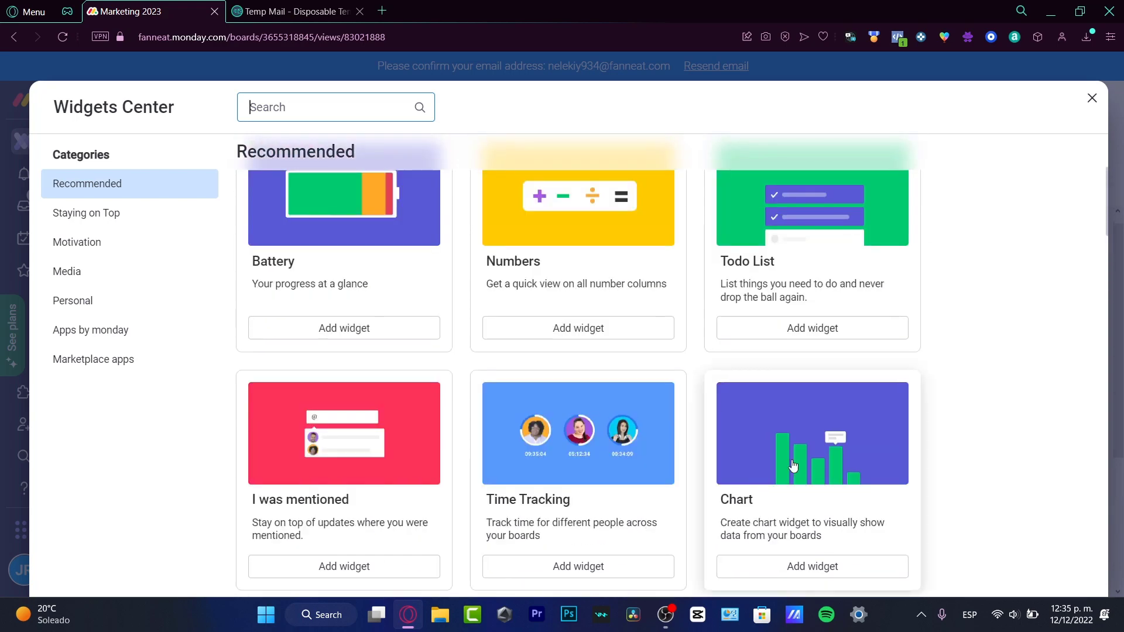
left_click(813, 326)
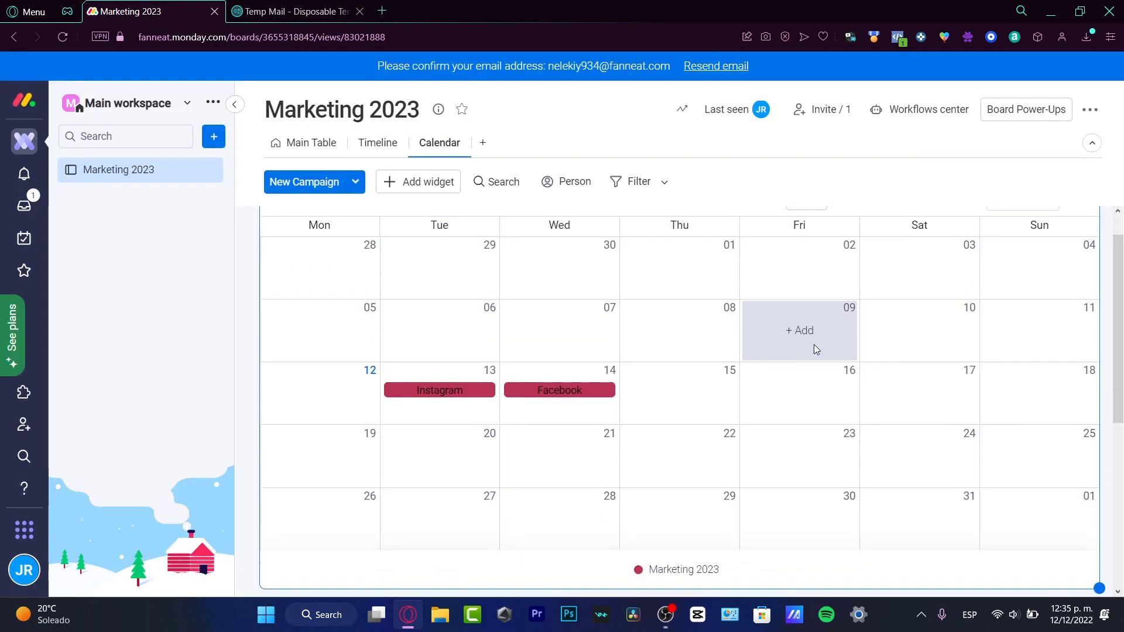
Add a Battery widget and check it shows 50% Done and 50% Working on it.
scroll(537, 361, "up", 6)
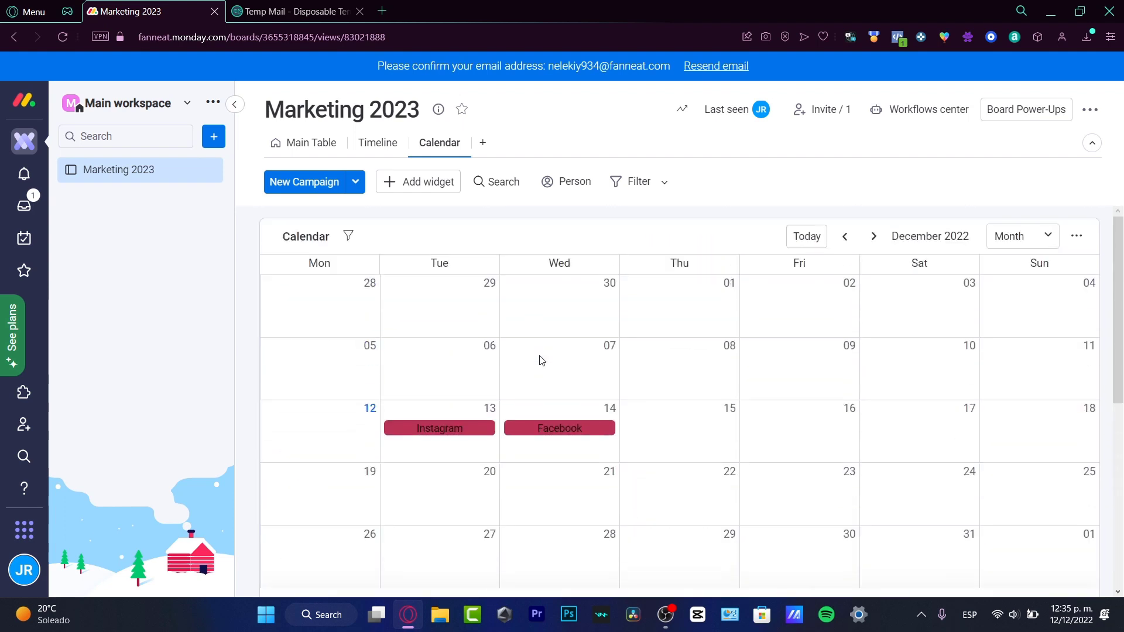
scroll(541, 361, "down", 4)
scroll(542, 361, "down", 3)
scroll(539, 361, "up", 6)
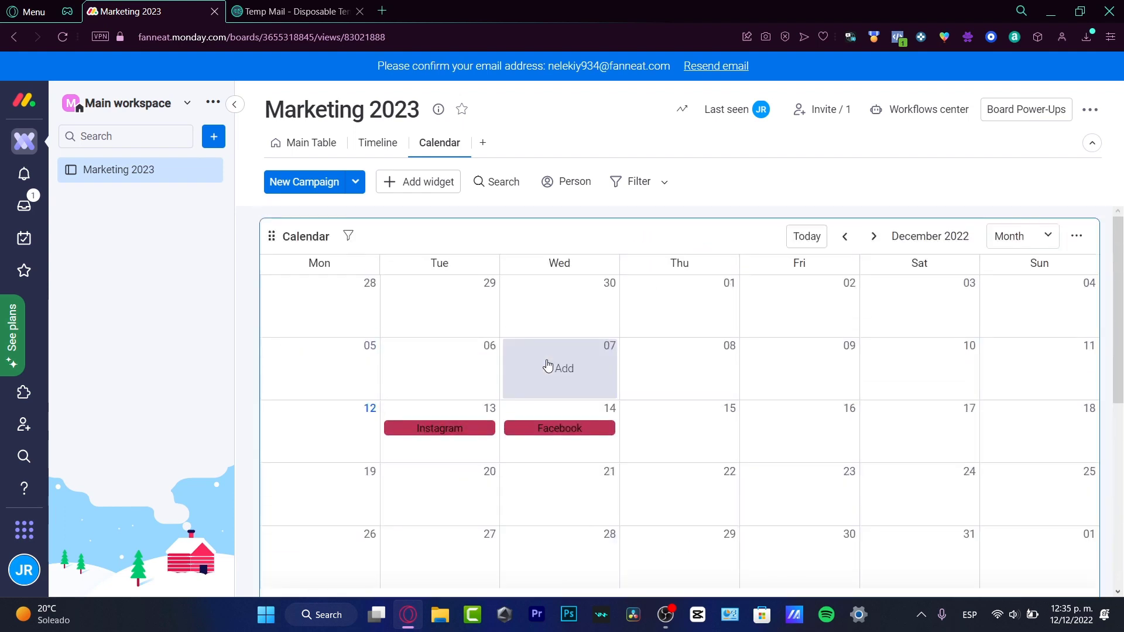
scroll(552, 370, "down", 3)
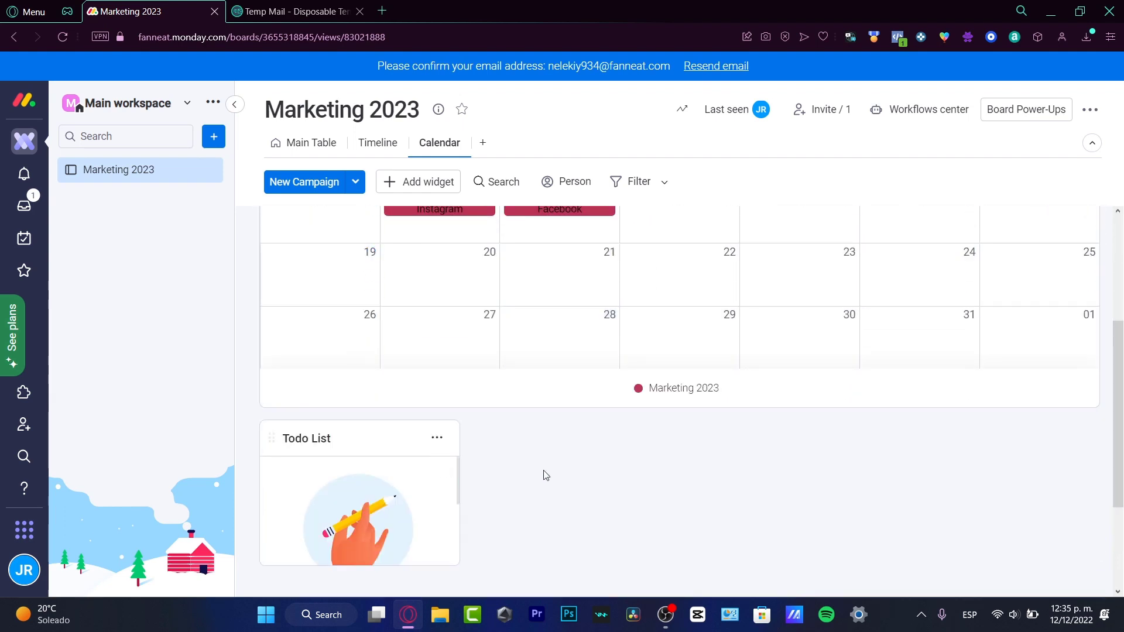
left_click(439, 180)
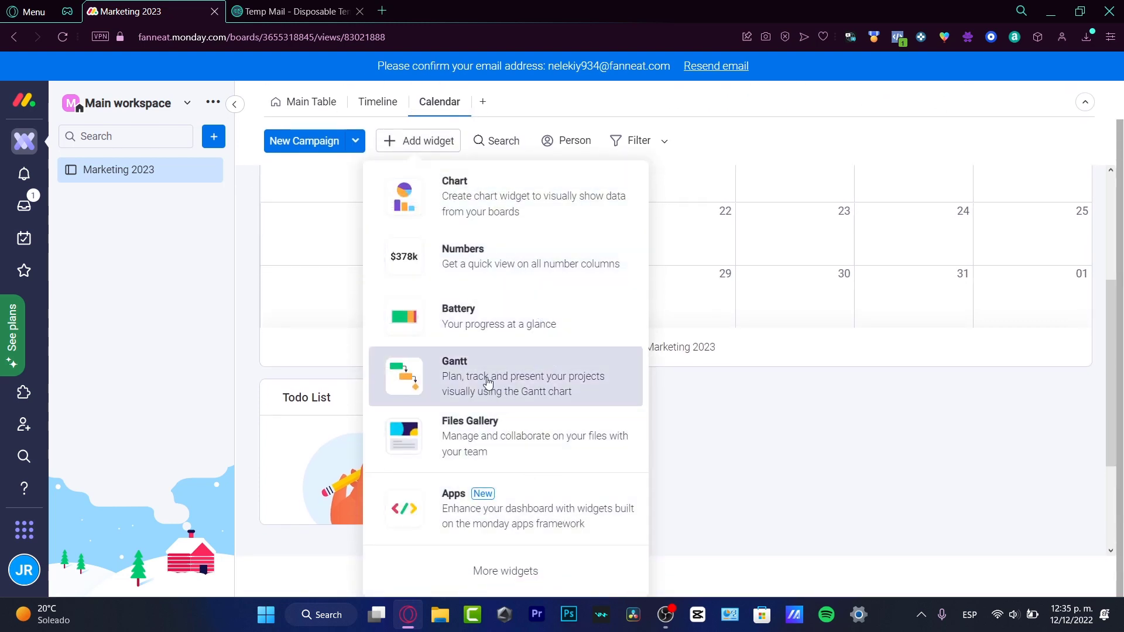
left_click(471, 322)
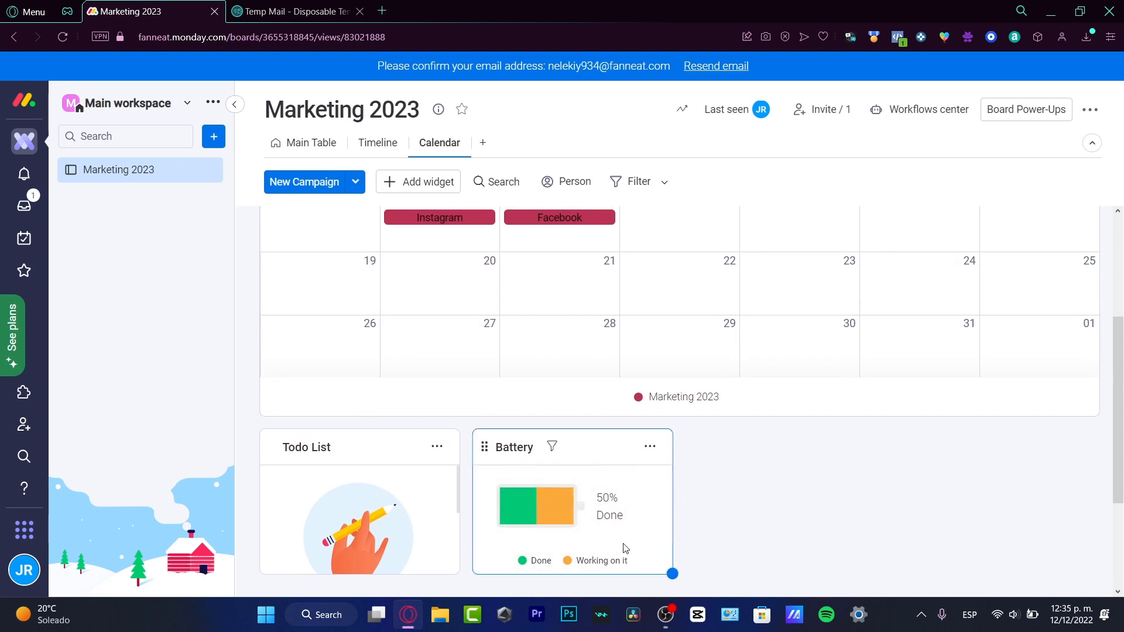
mouse_move(524, 511)
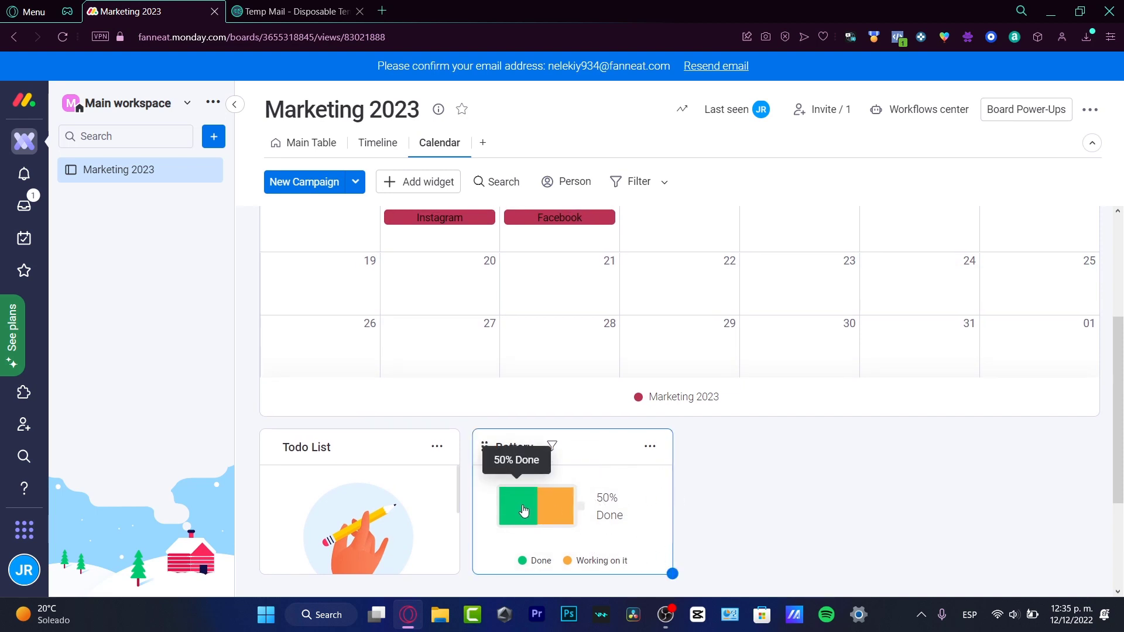
mouse_move(562, 512)
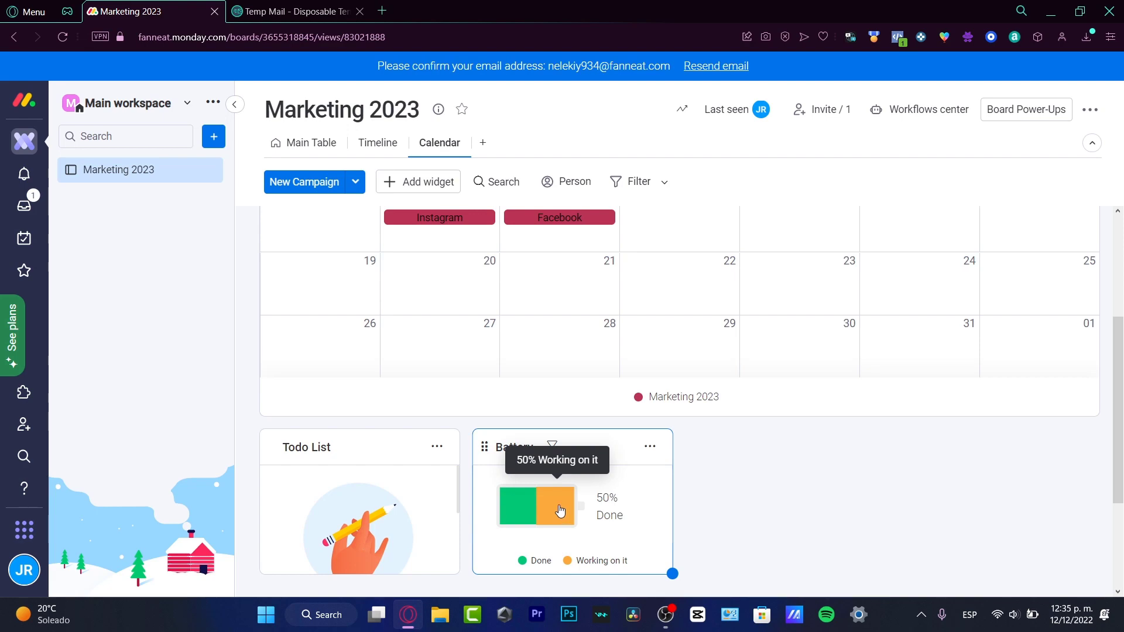
left_click(418, 181)
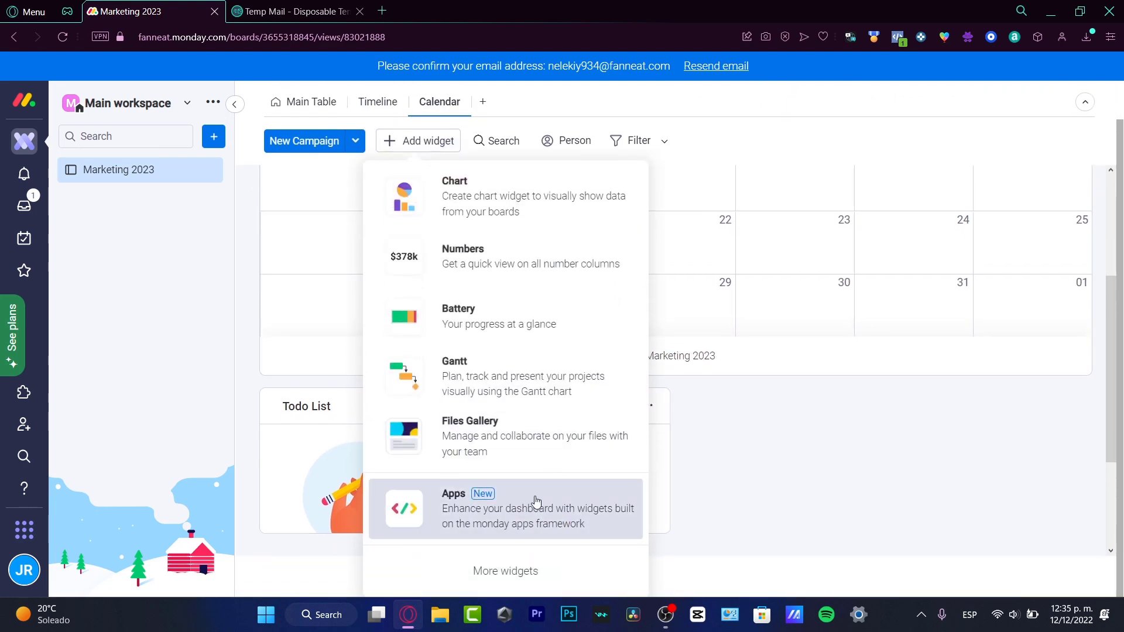
Add a Workload widget from the Widgets Center and drag Battery to the row's right end.
left_click(536, 569)
scroll(577, 375, "down", 6)
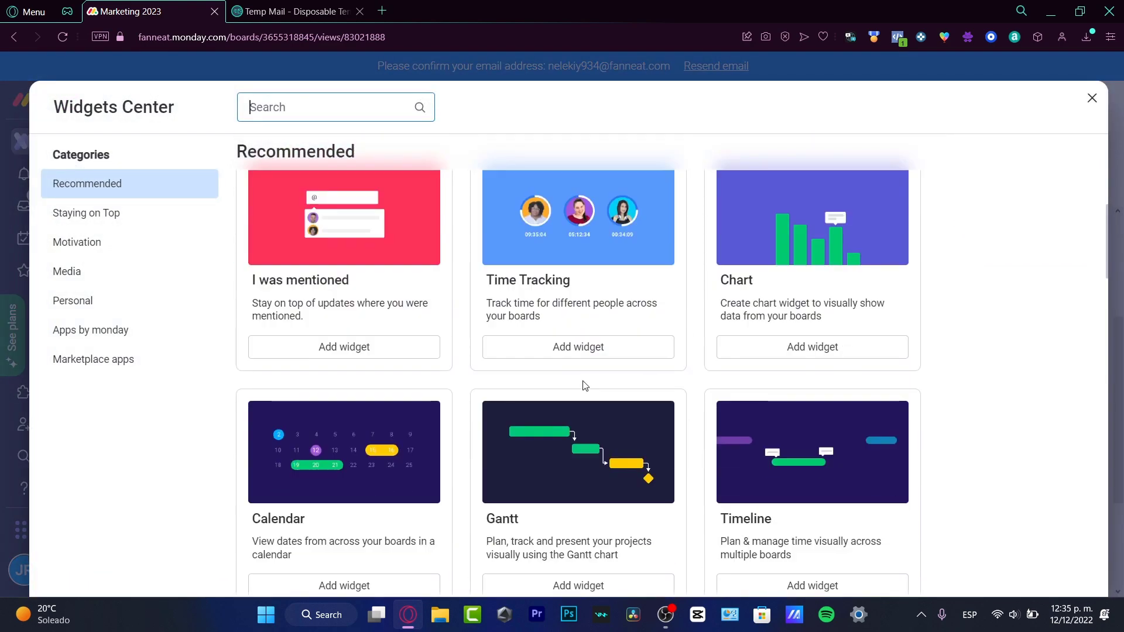
scroll(584, 386, "down", 7)
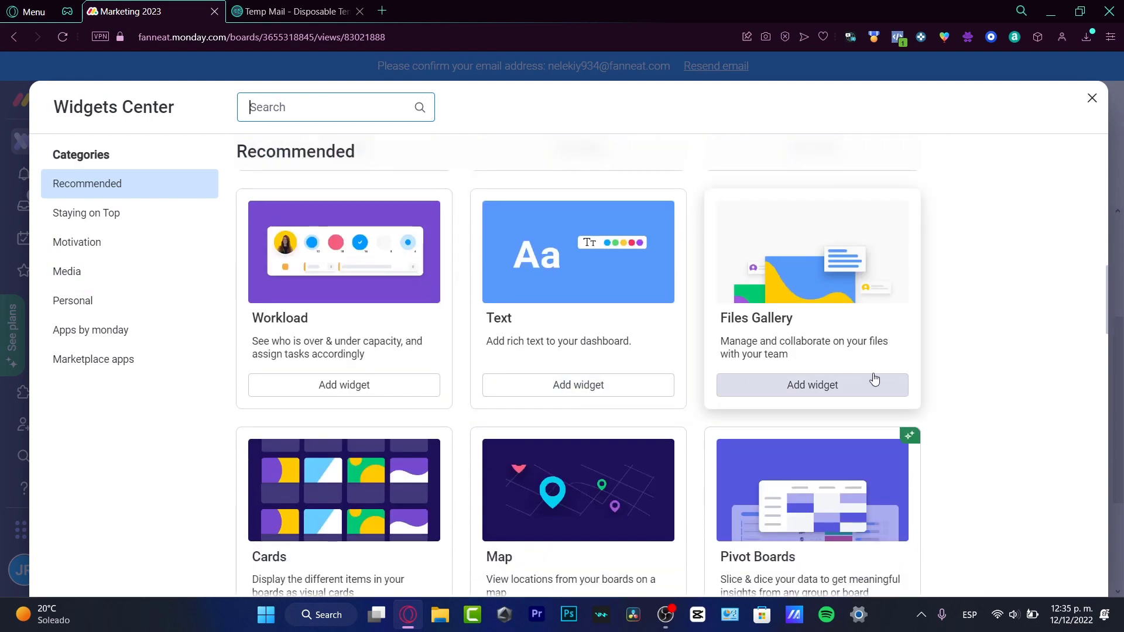
scroll(874, 377, "down", 7)
scroll(873, 374, "down", 4)
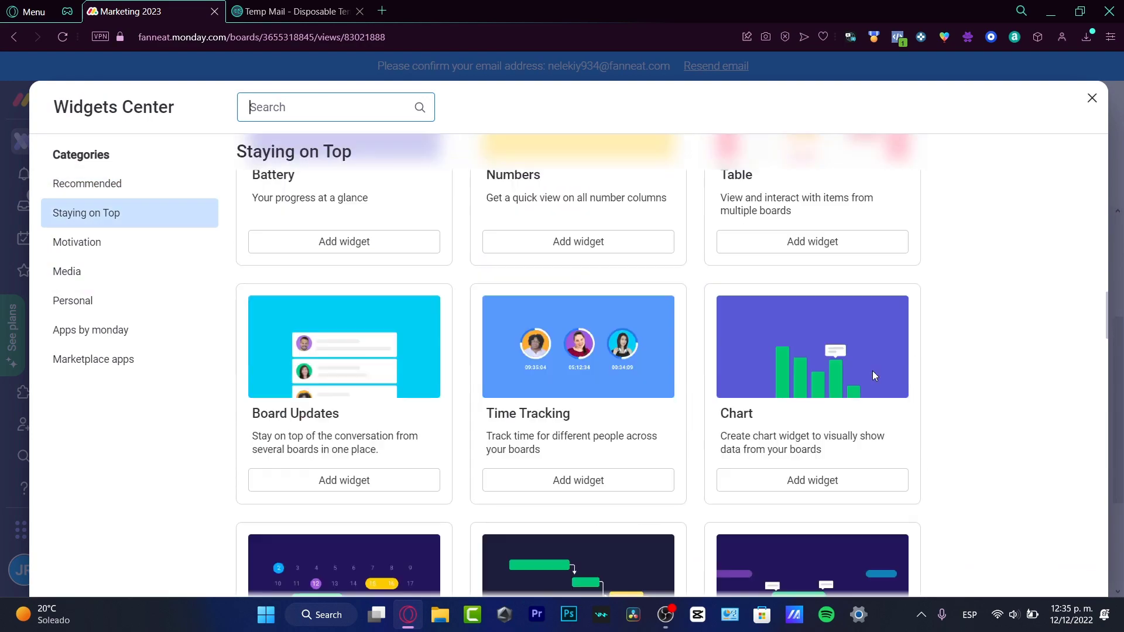
scroll(874, 375, "up", 7)
scroll(874, 375, "up", 3)
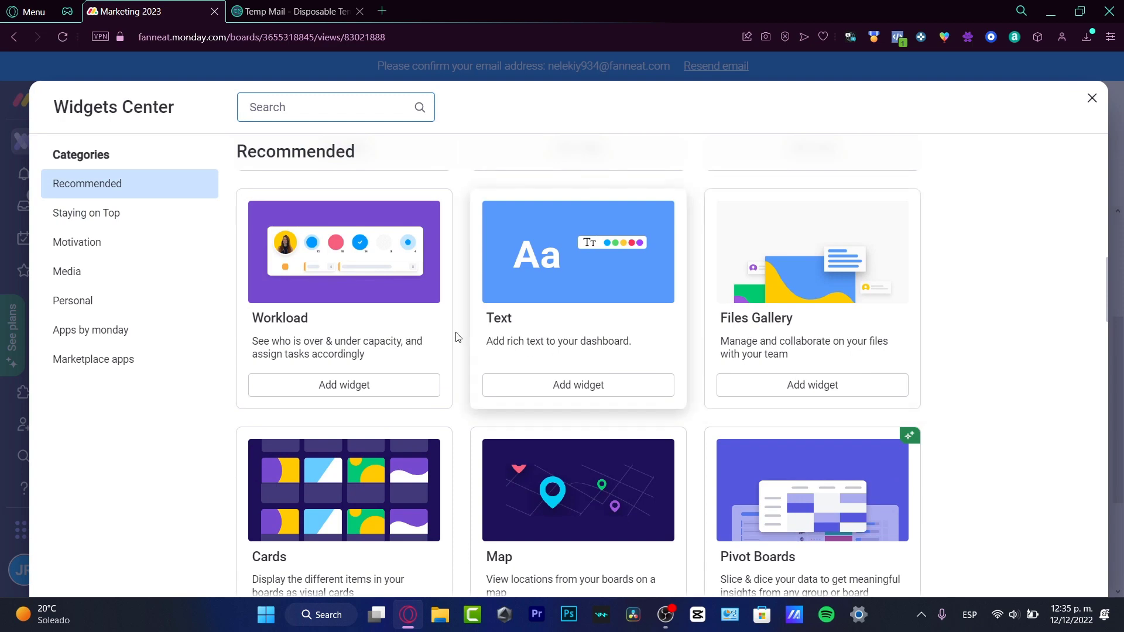
left_click(345, 384)
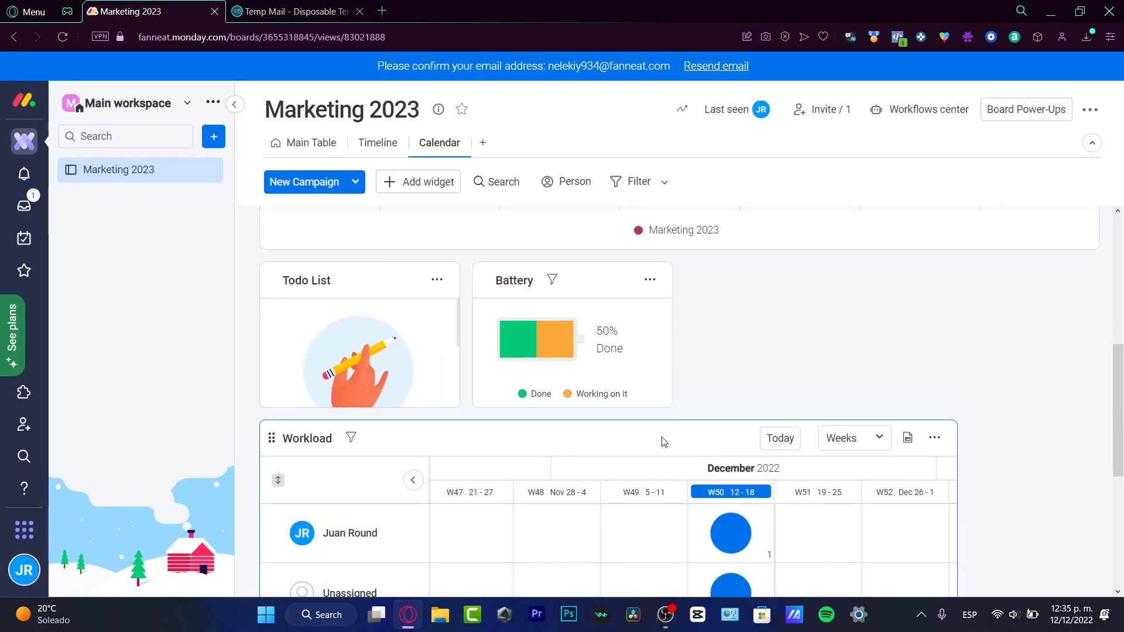
left_click_drag(504, 274, 873, 291)
scroll(633, 384, "up", 6)
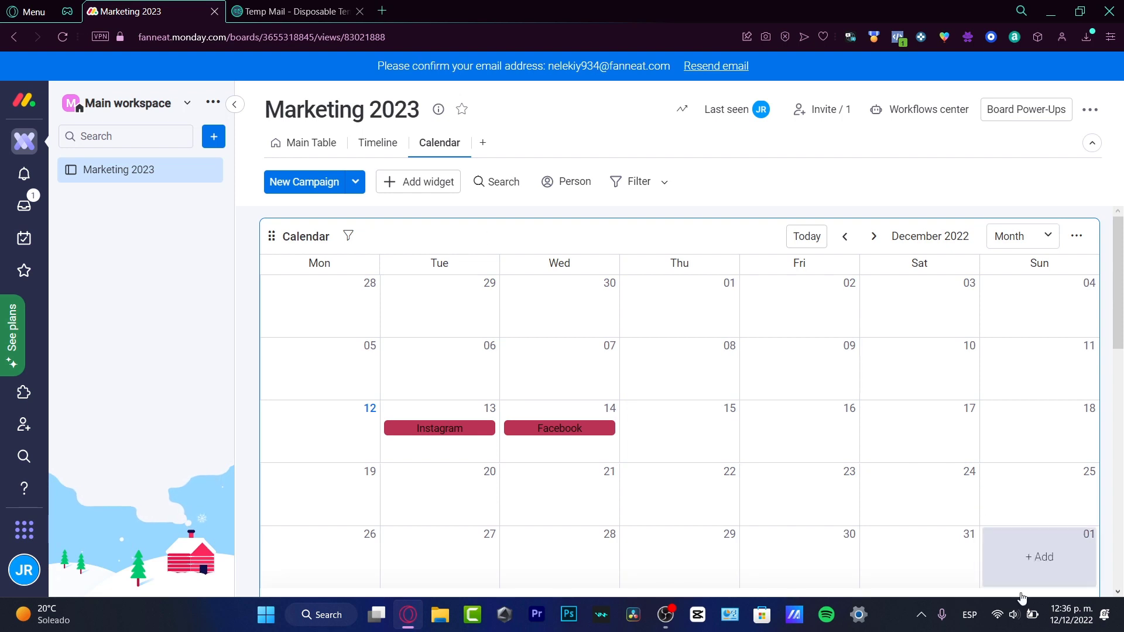
Create the Facebook AD #1 campaign on Dec 12, assigned to the suggested team member, status Working on it.
left_click(1073, 614)
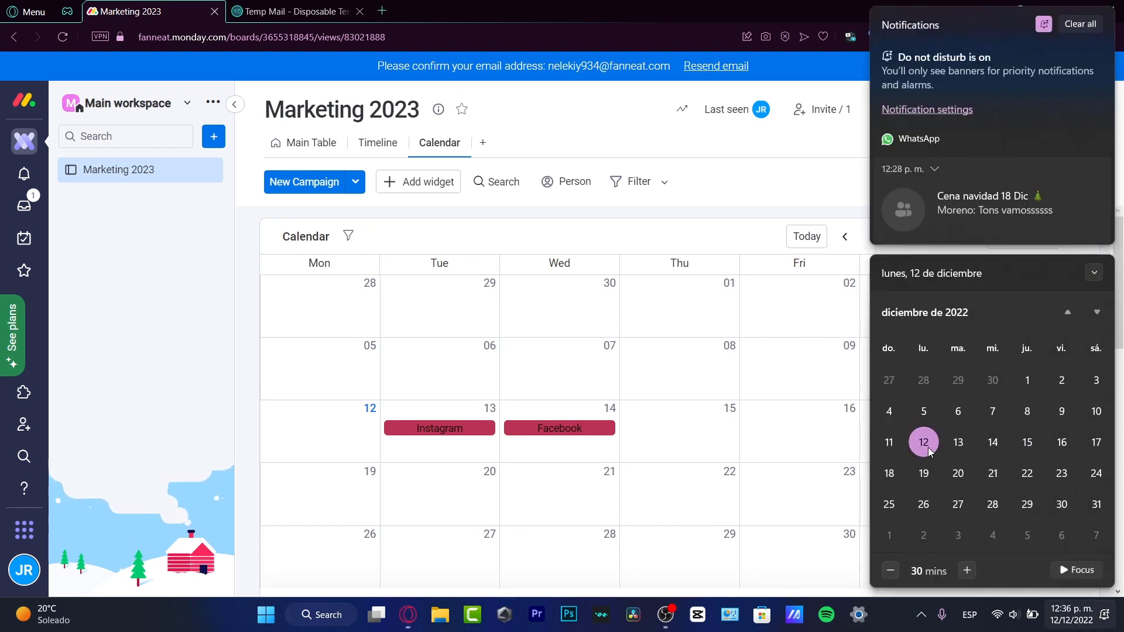
left_click(867, 442)
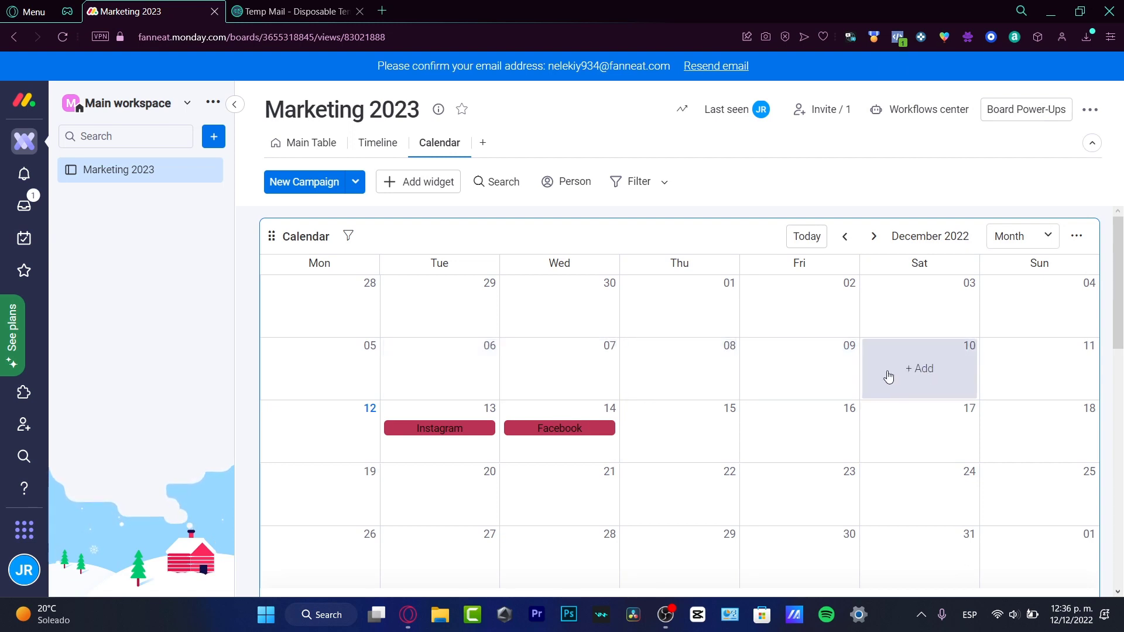
left_click(325, 433)
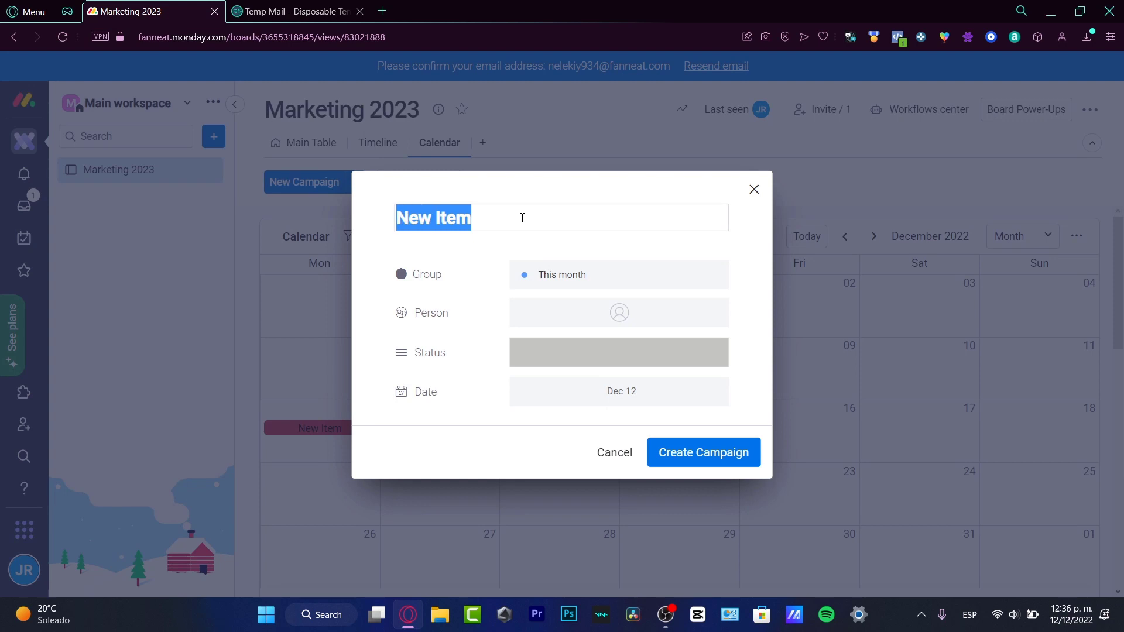
type("Facebook Campai")
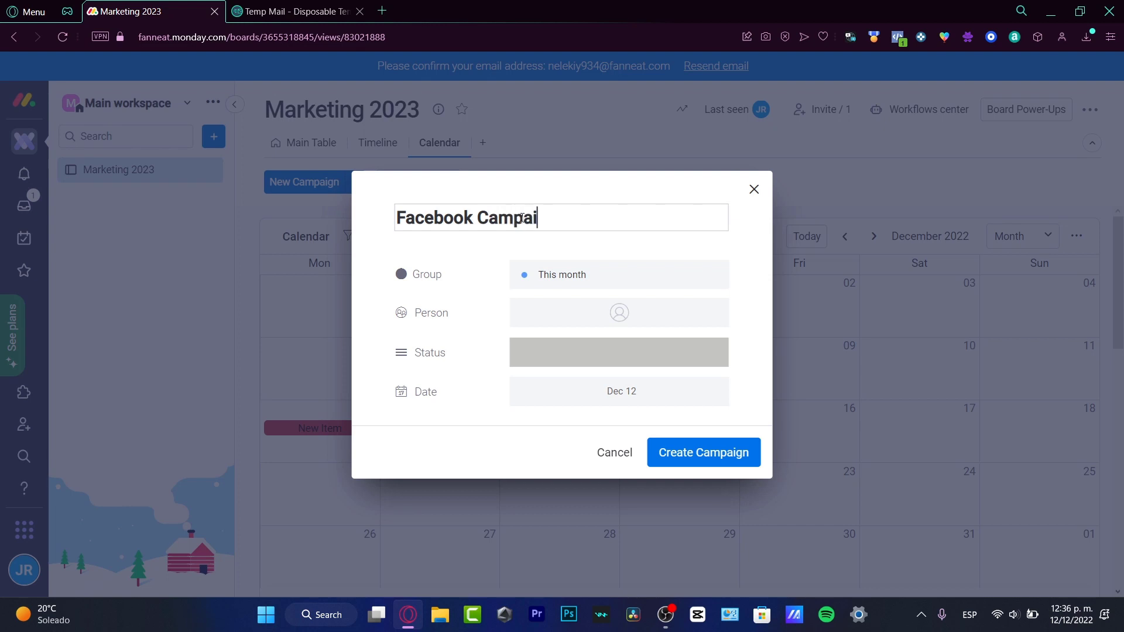
key("BackSpace")
key("BackSpace")
key("BackSpace")
key("BackSpace")
key("BackSpace")
key("BackSpace")
type("AD #1")
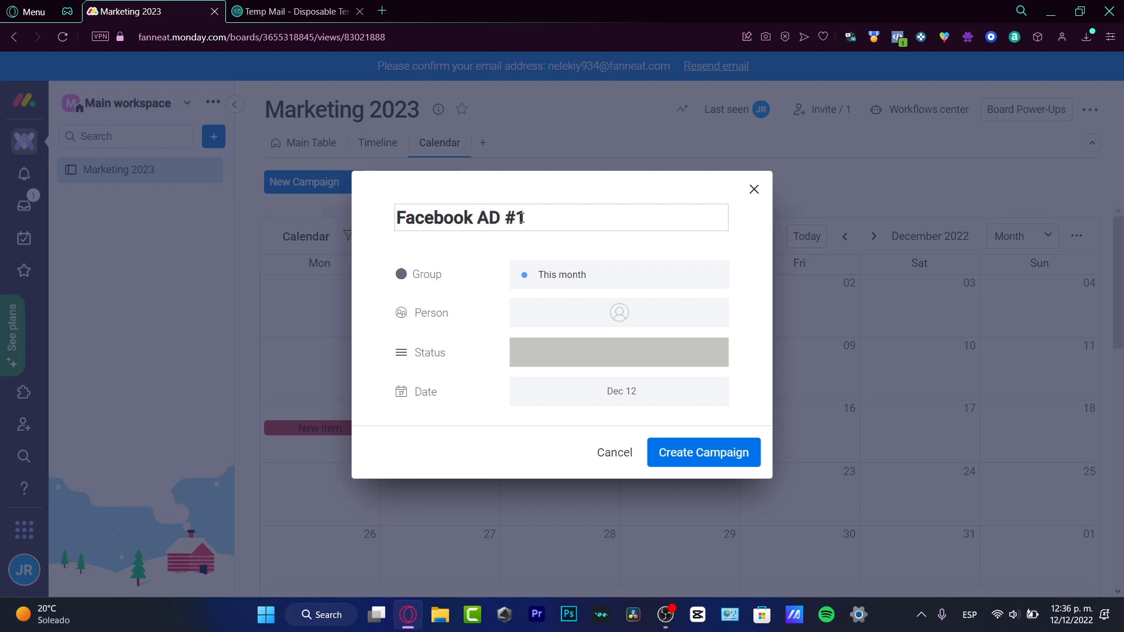
left_click(620, 313)
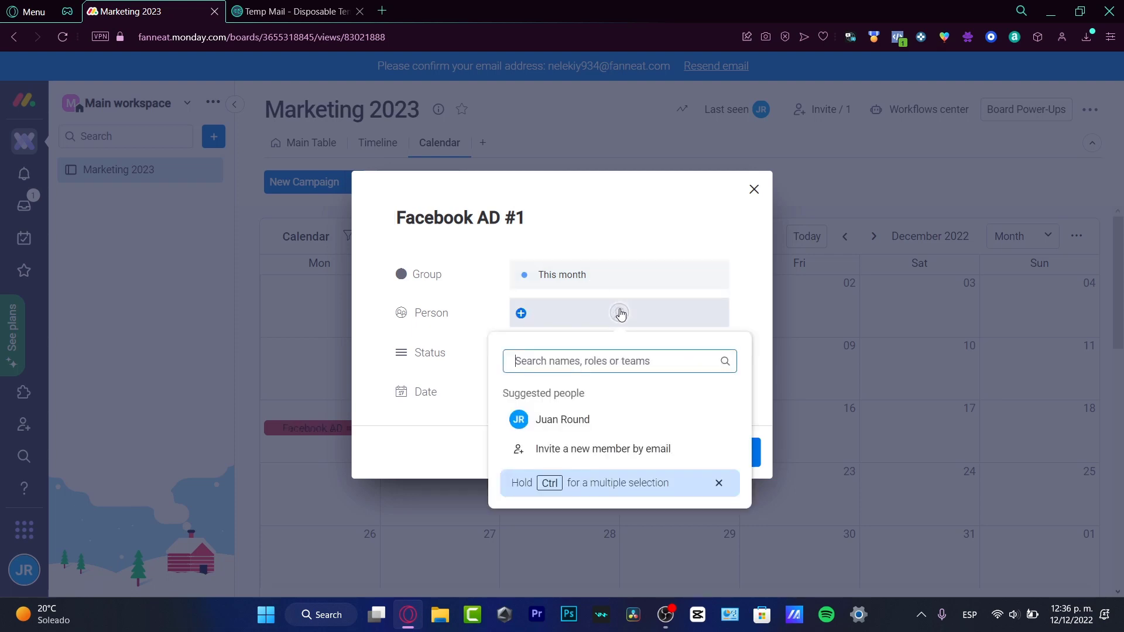
left_click(598, 430)
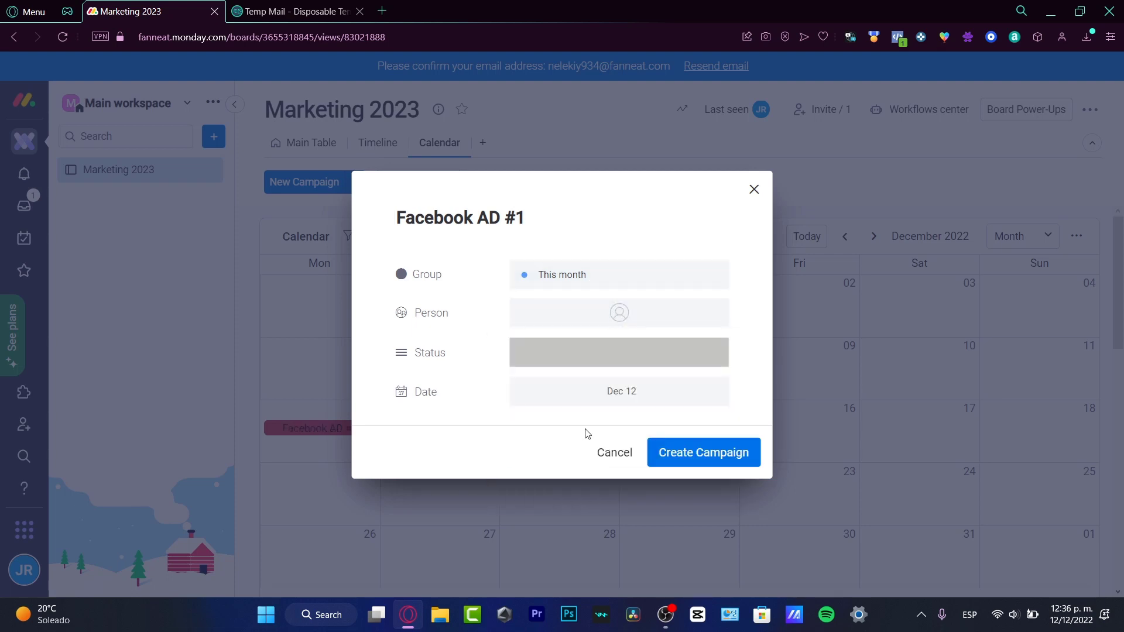
left_click(644, 354)
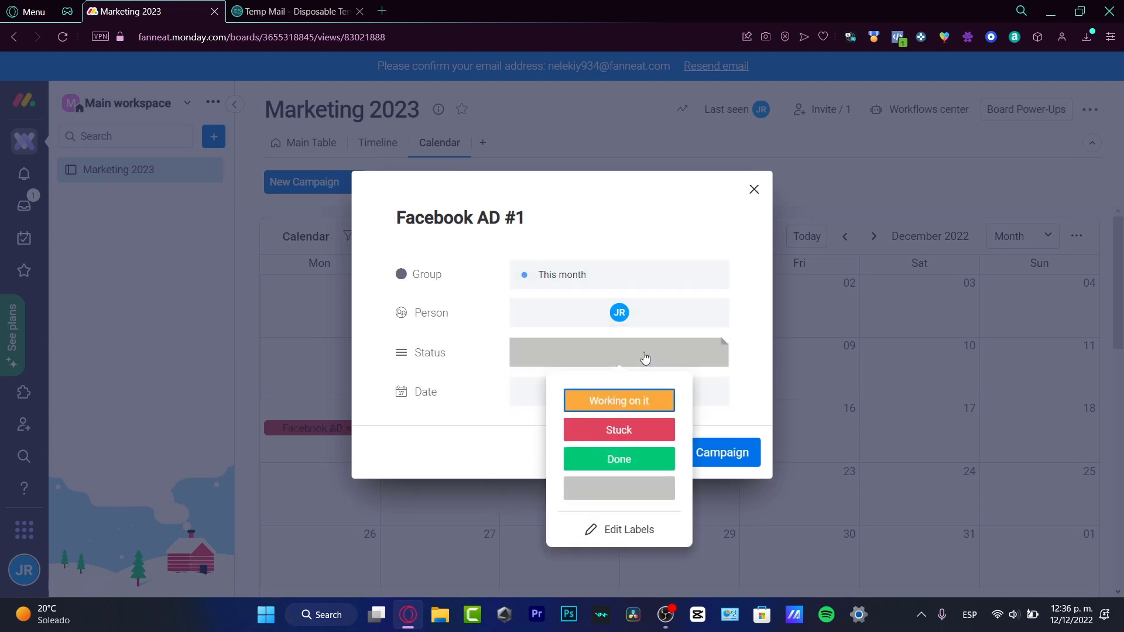
left_click(663, 400)
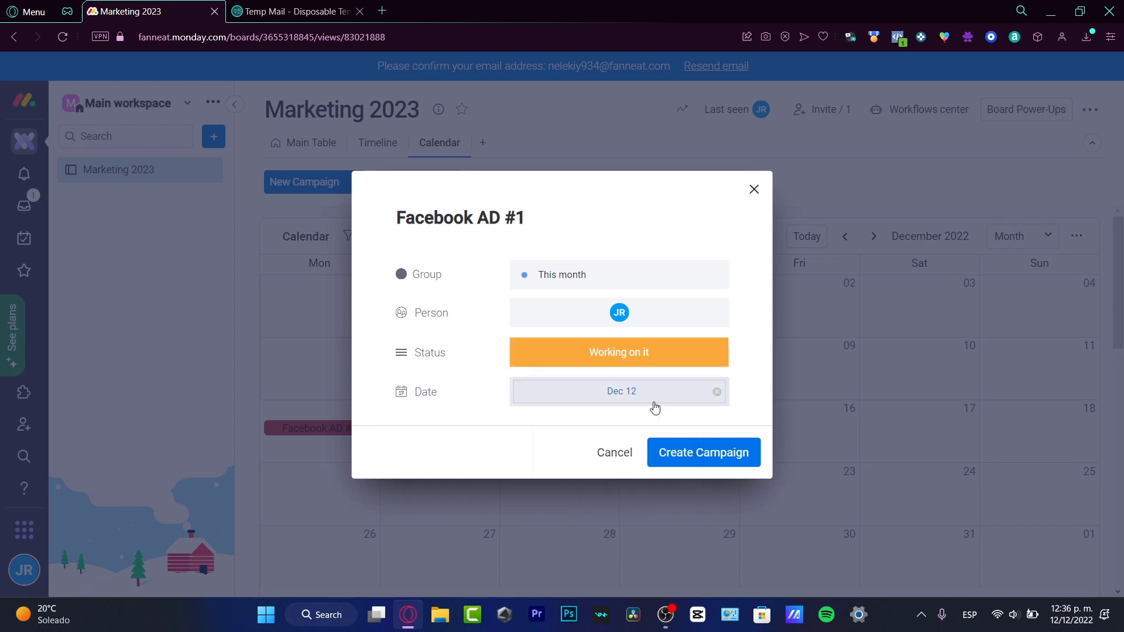
left_click(682, 460)
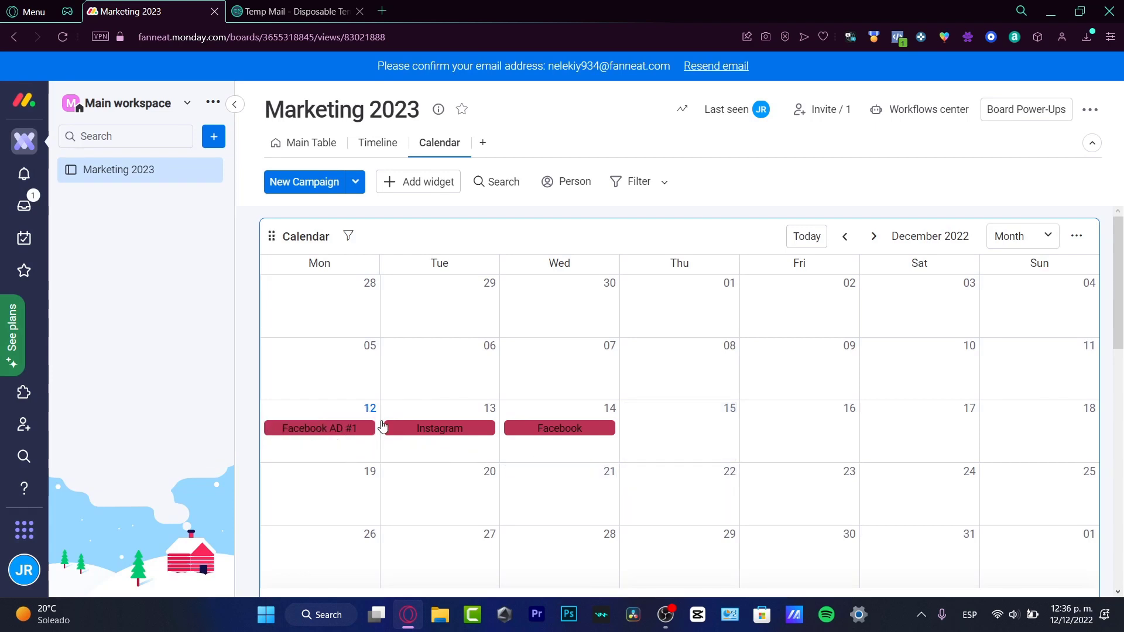
left_click(343, 435)
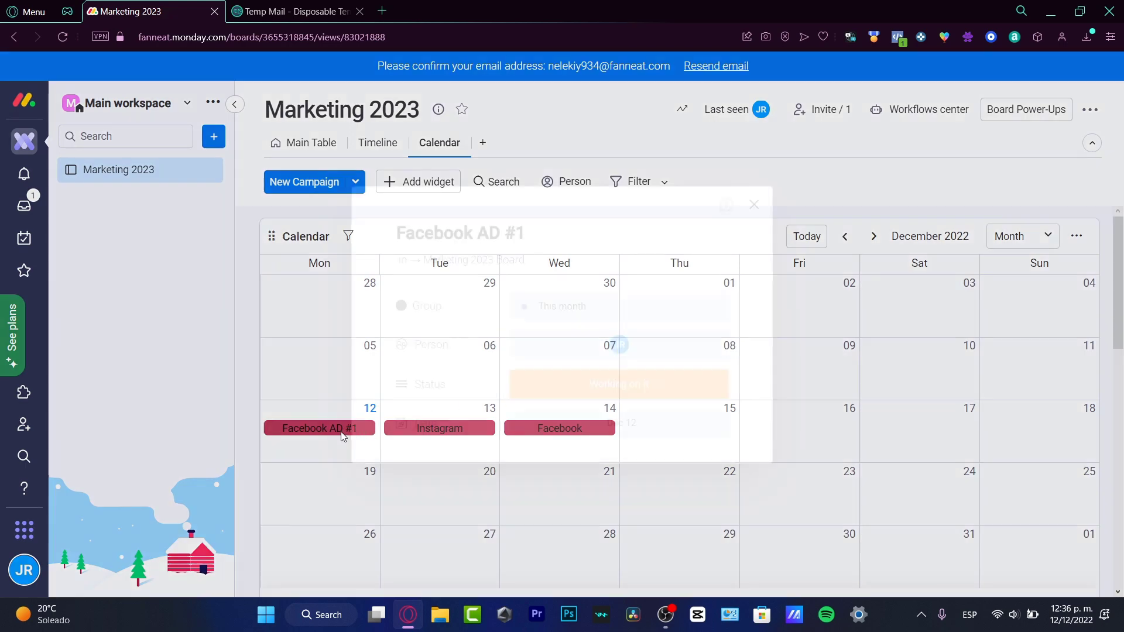
left_click(328, 432)
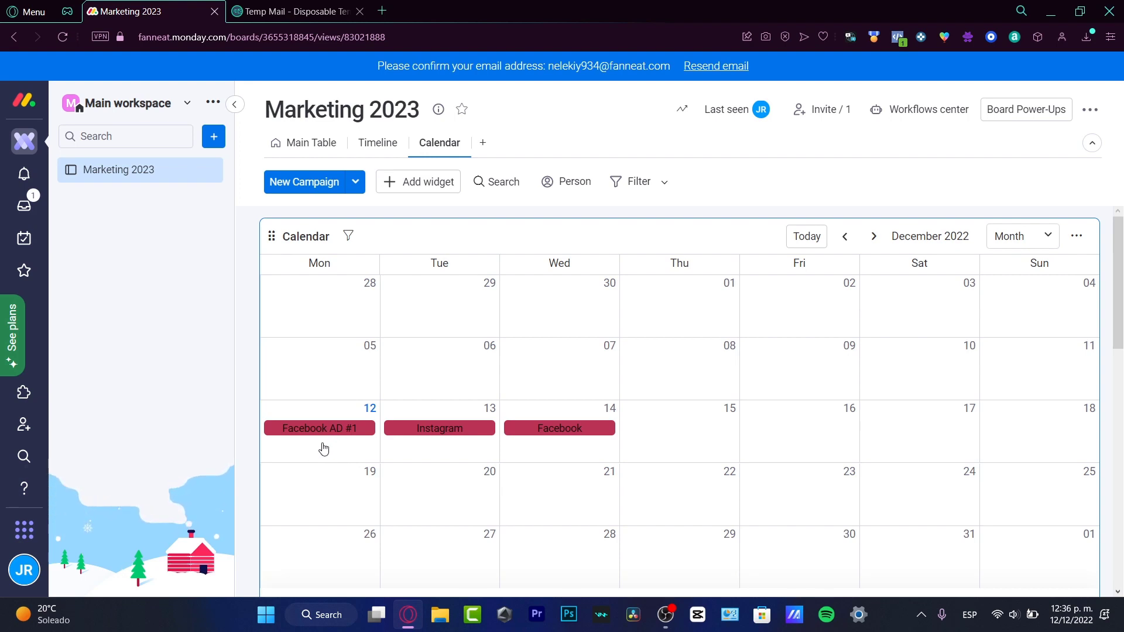
left_click(324, 449)
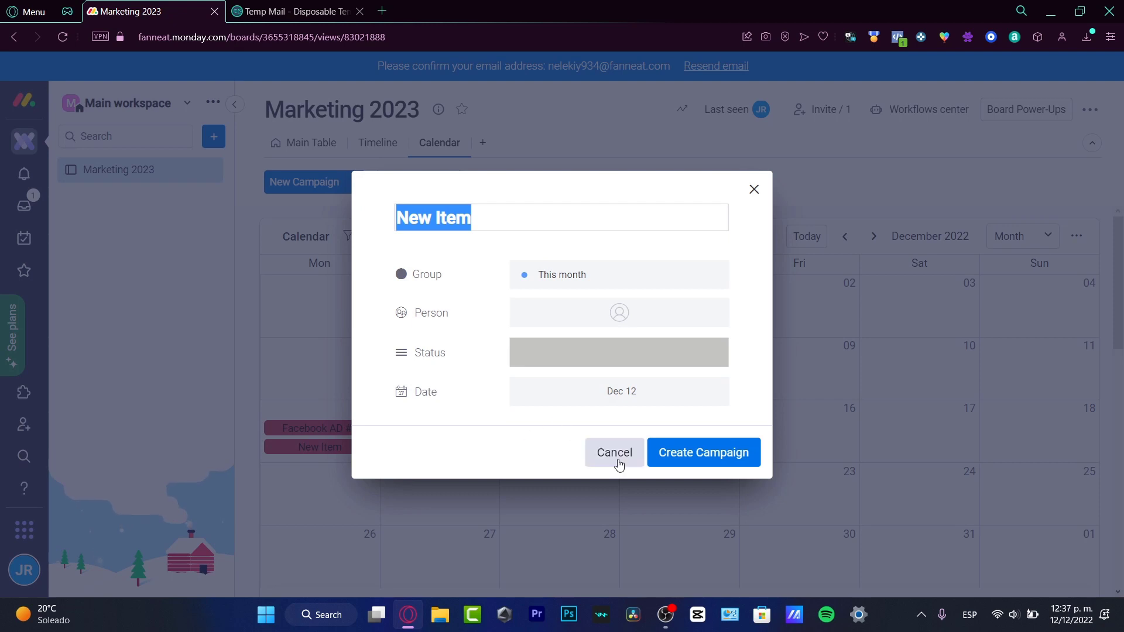
left_click(614, 452)
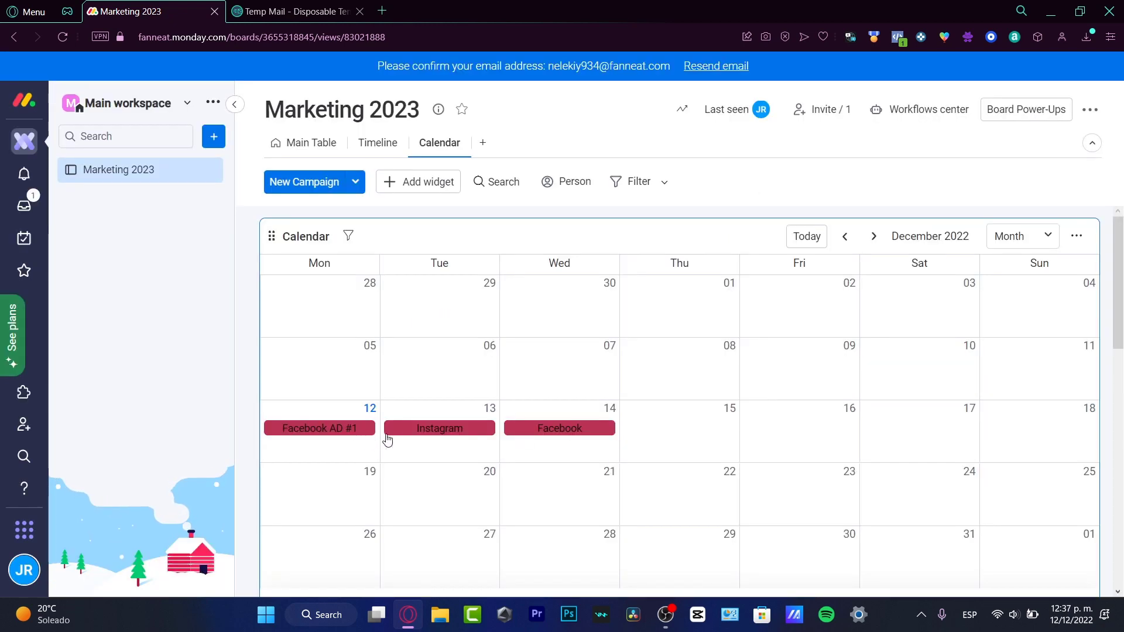
scroll(1121, 318, "down", 2)
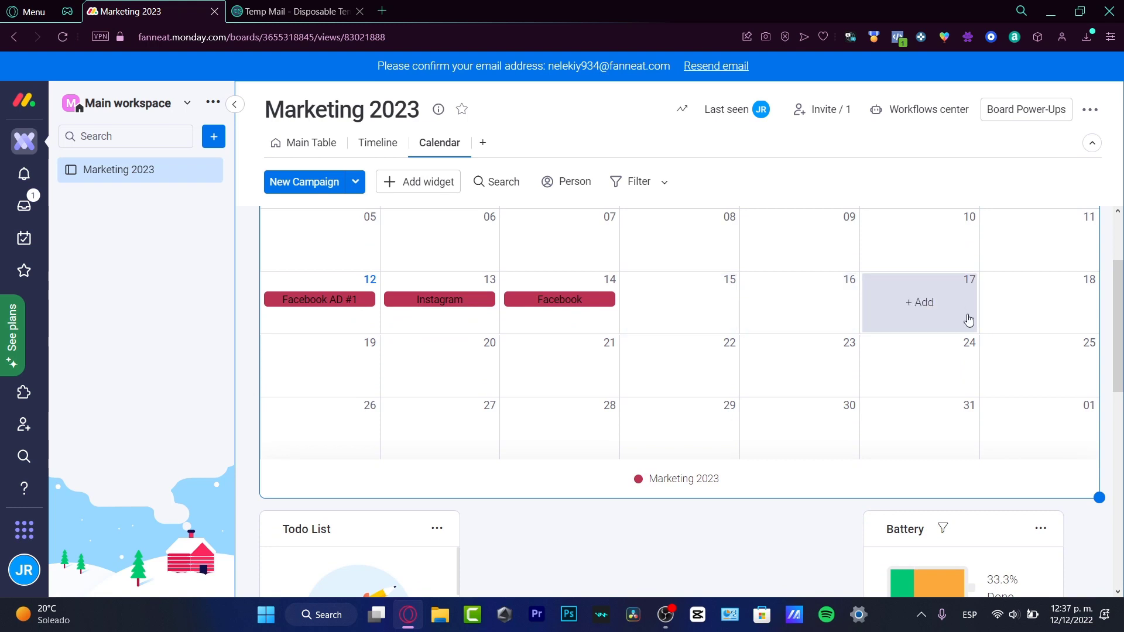
In the full-screen Todo List, add 'create a video for facebook AD #1' and tick it completed.
scroll(715, 384, "down", 3)
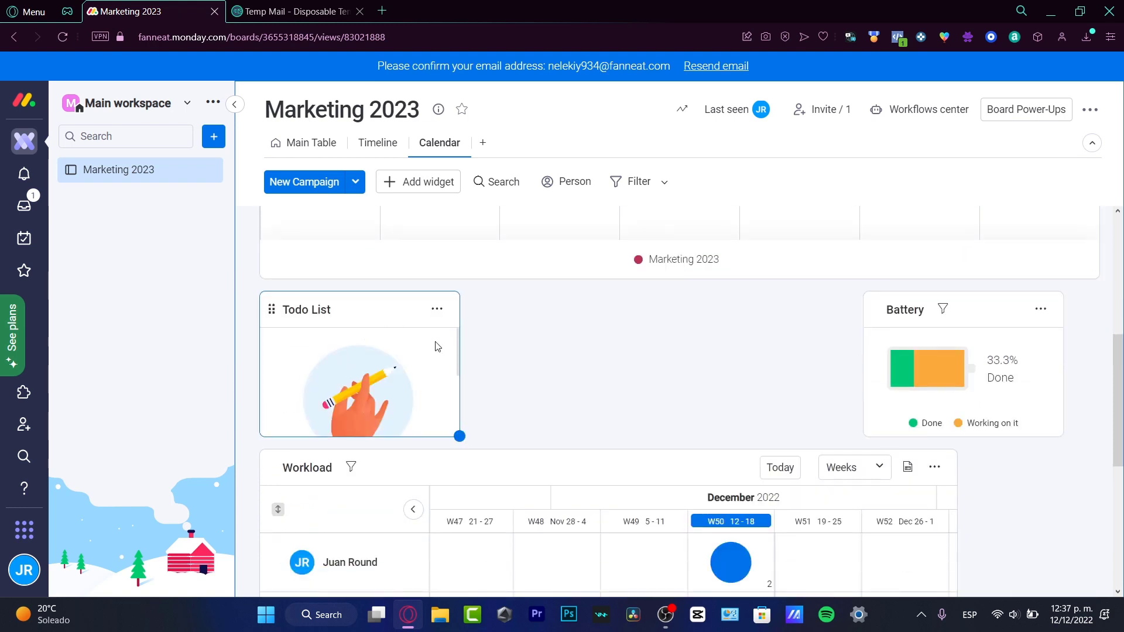
left_click(437, 309)
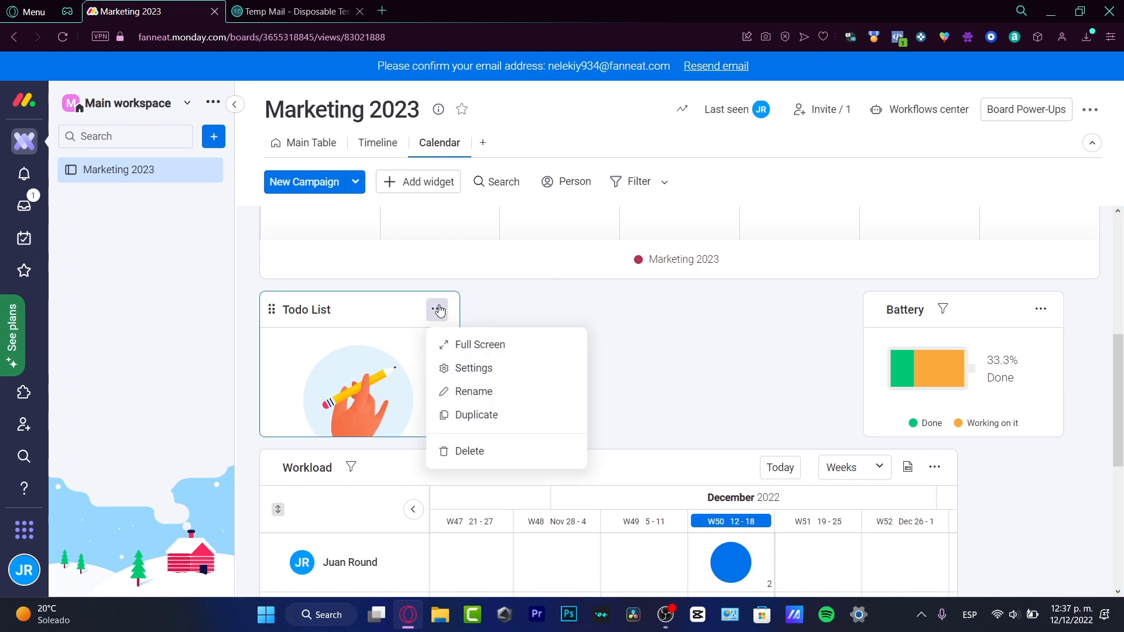
left_click(485, 345)
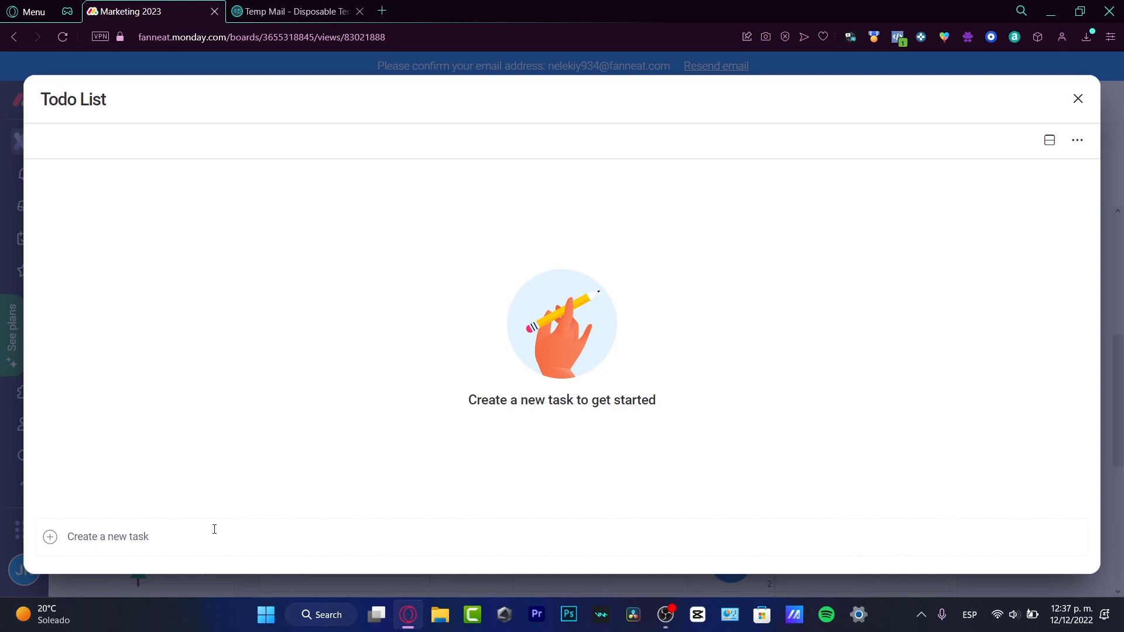
left_click(51, 535)
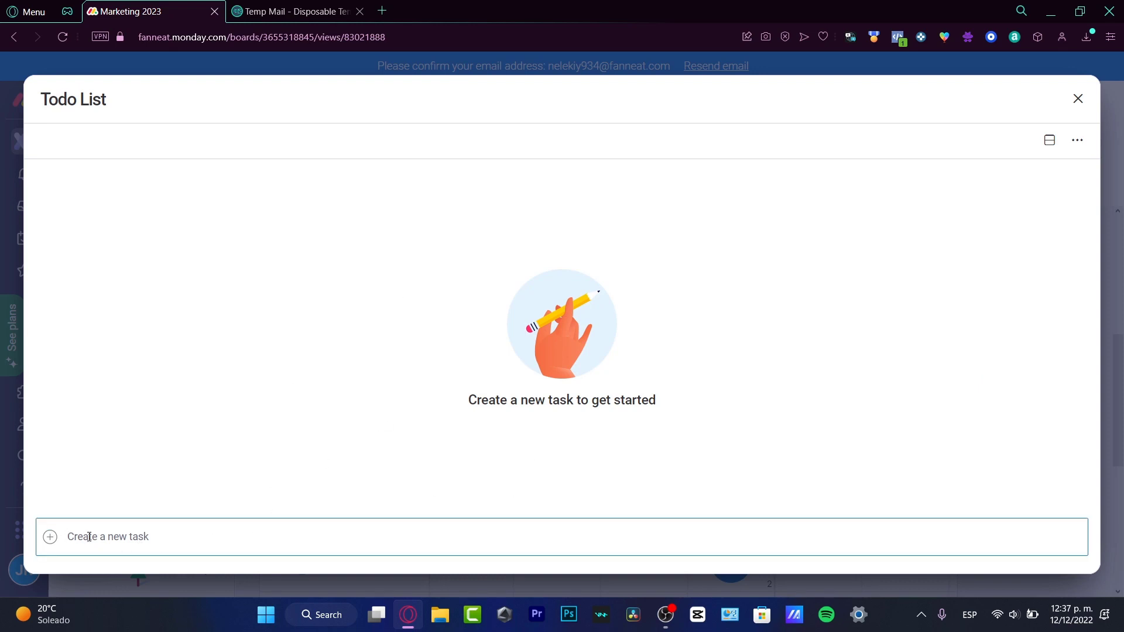
type("reate a video for facebook AD #1")
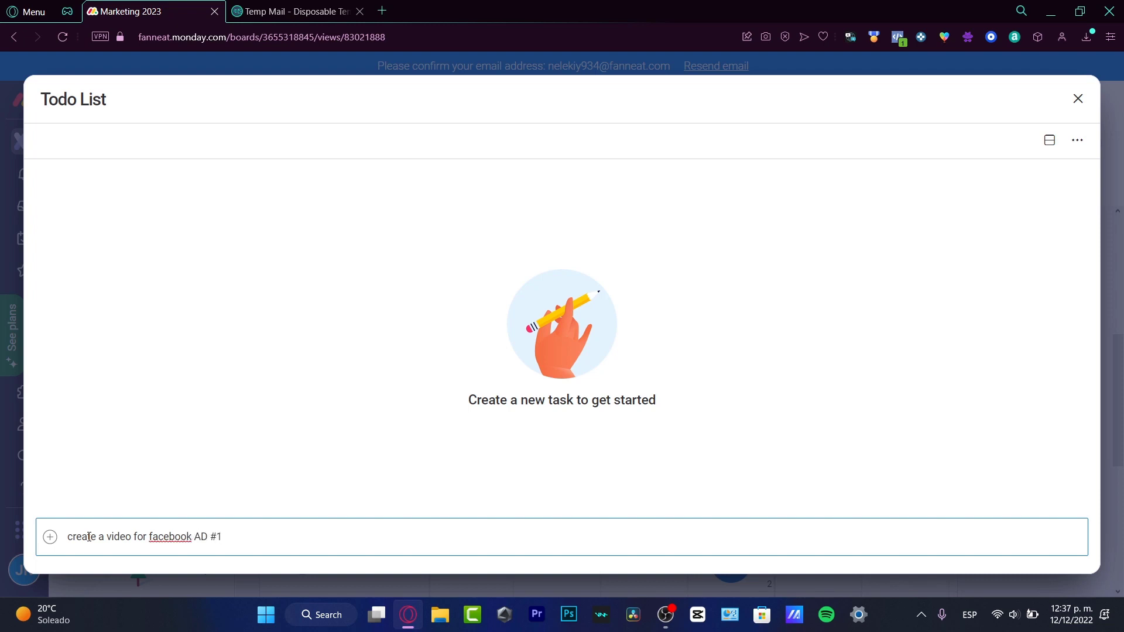
key("Return")
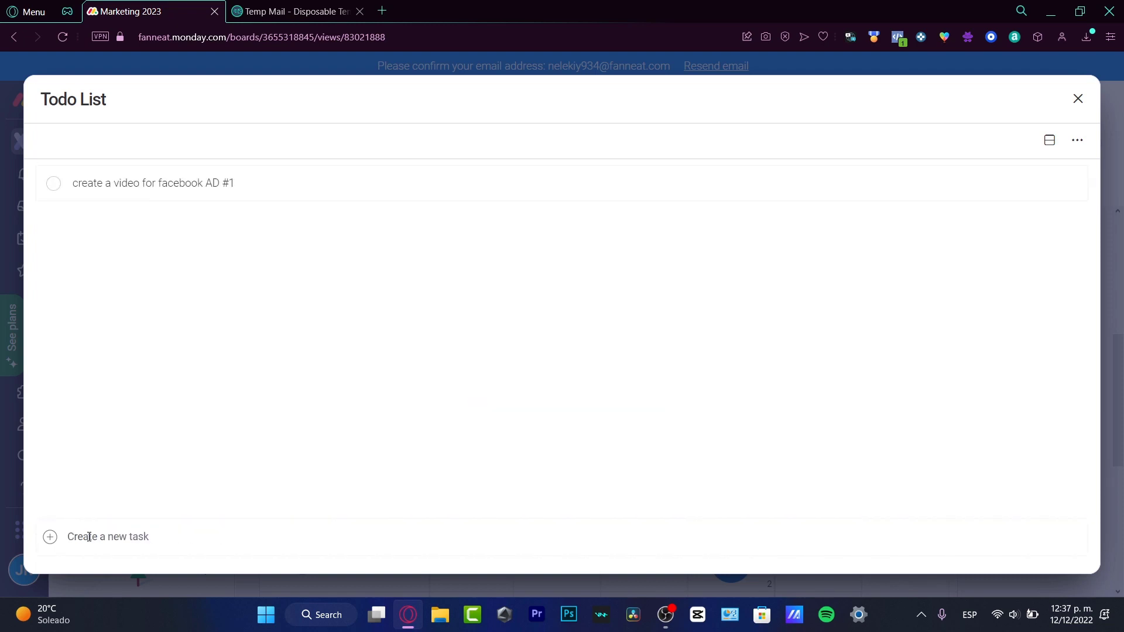
left_click(56, 186)
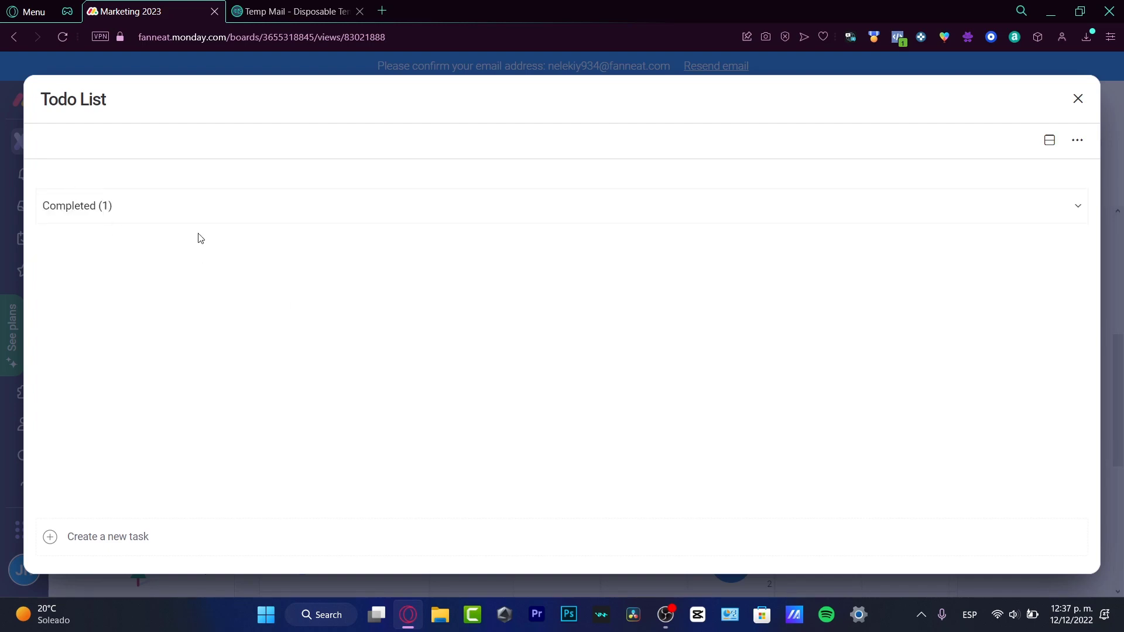
Leave the full-screen Todo List and scroll through the December campaign calendar.
left_click(1078, 100)
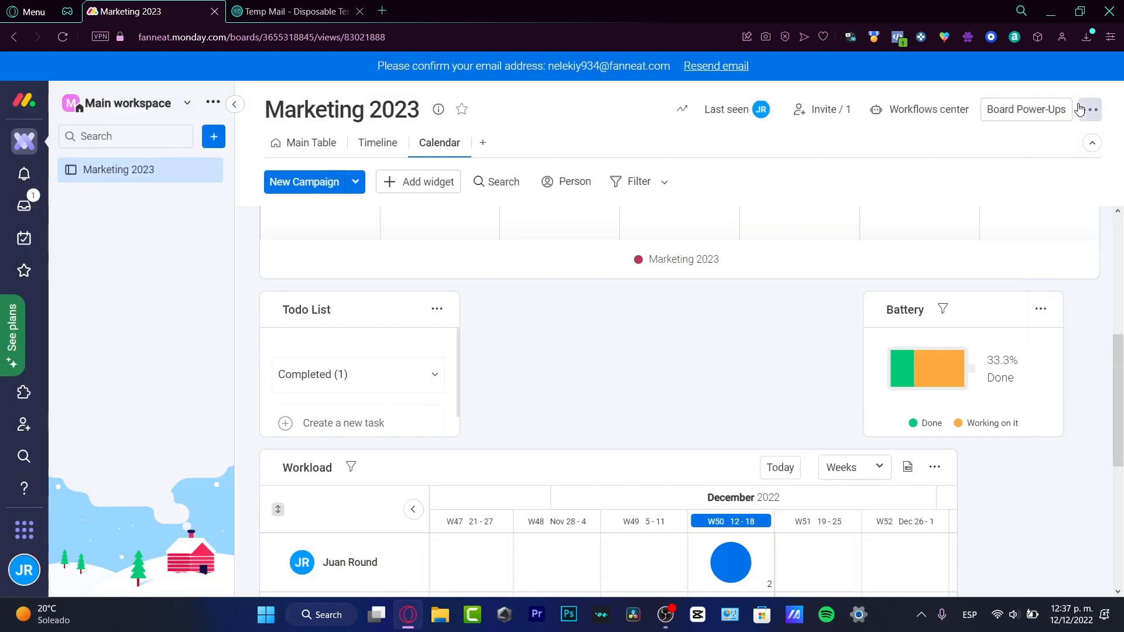
scroll(908, 419, "down", 4)
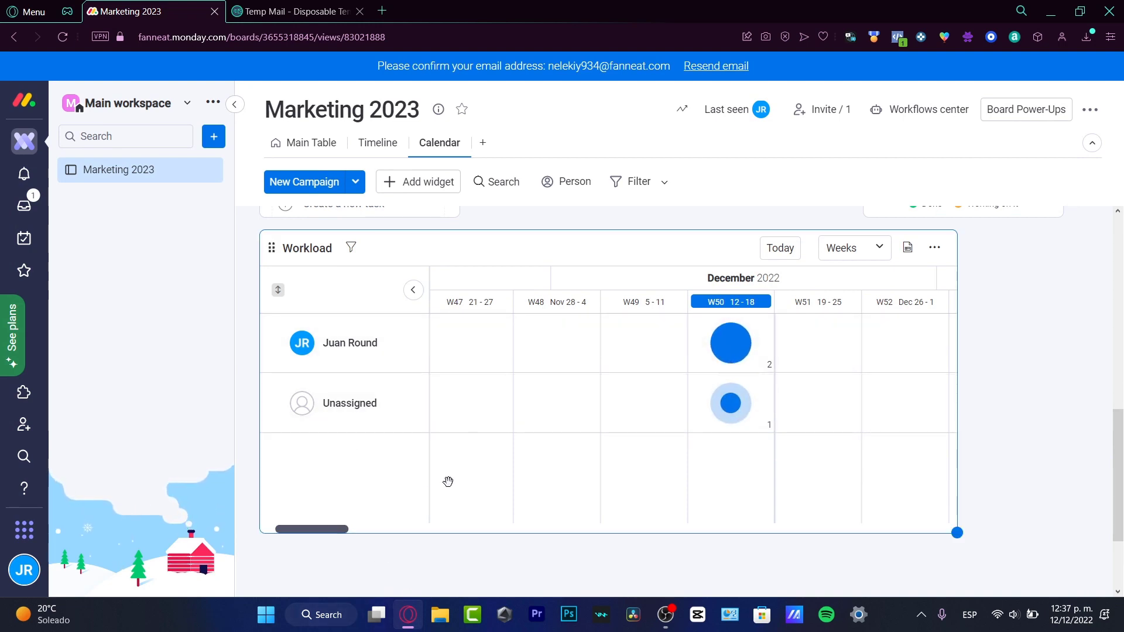
scroll(1047, 401, "down", 2)
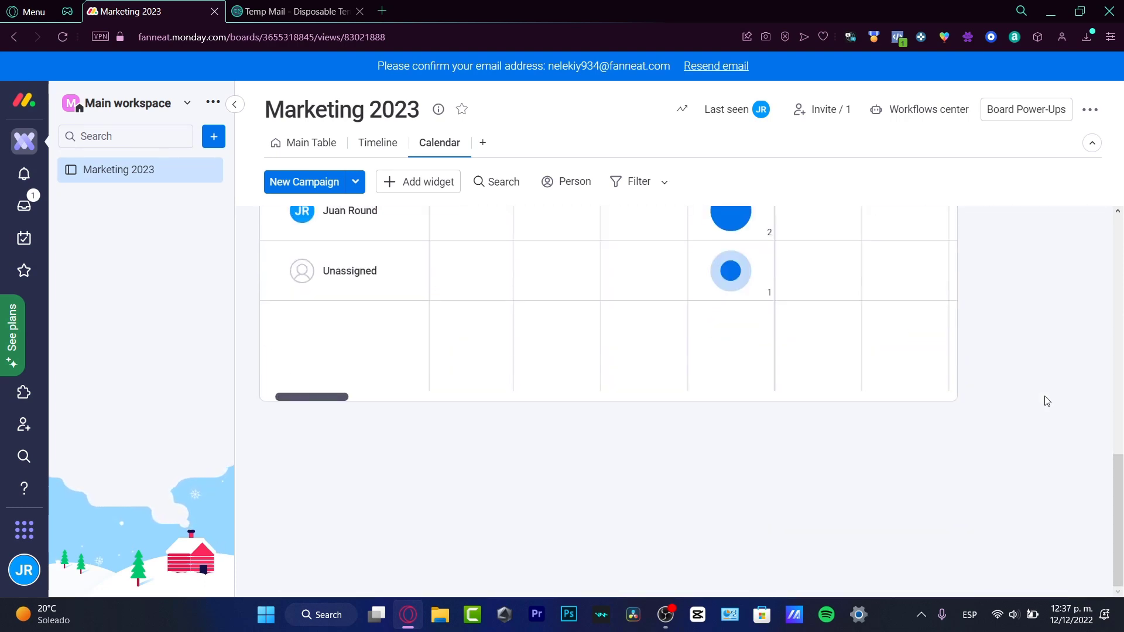
scroll(1048, 401, "up", 5)
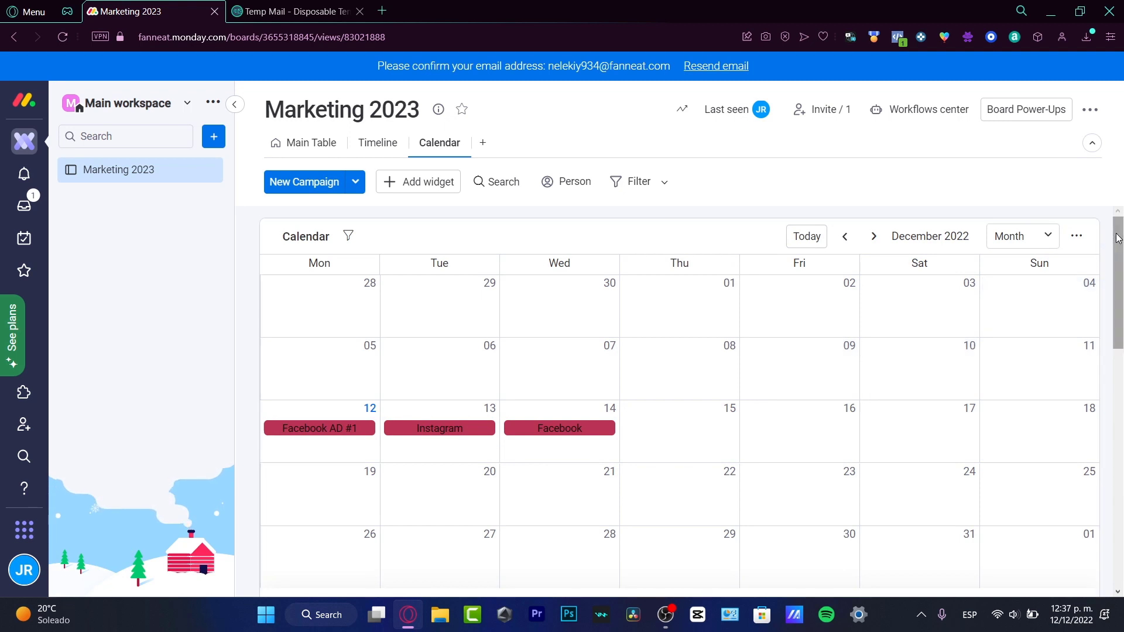
scroll(1118, 238, "down", 1)
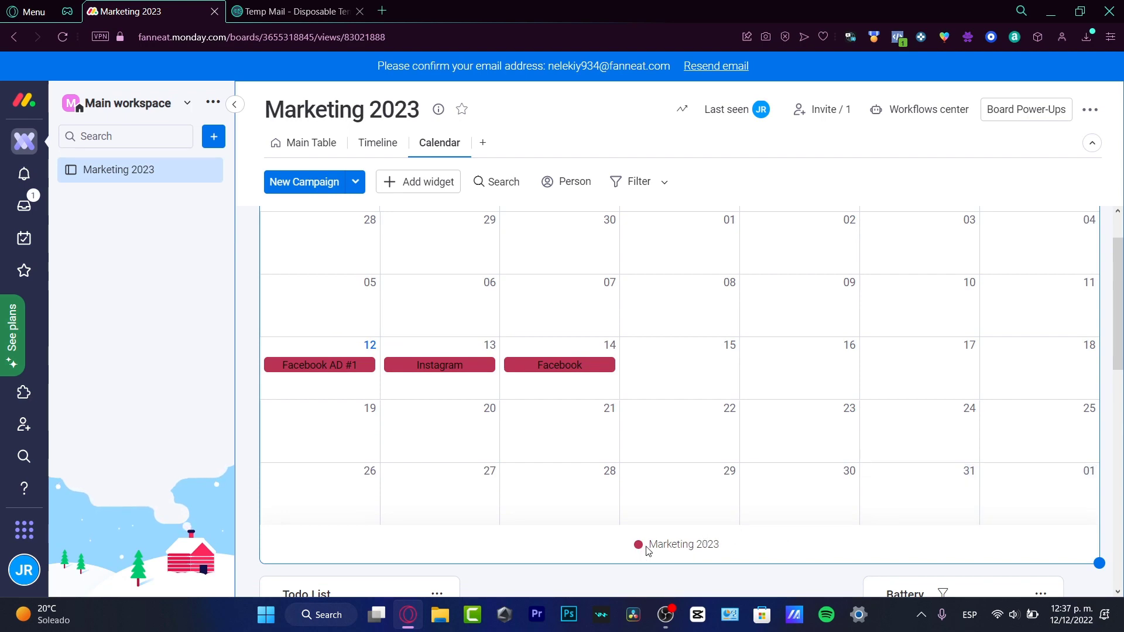
scroll(667, 457, "down", 4)
scroll(667, 457, "up", 5)
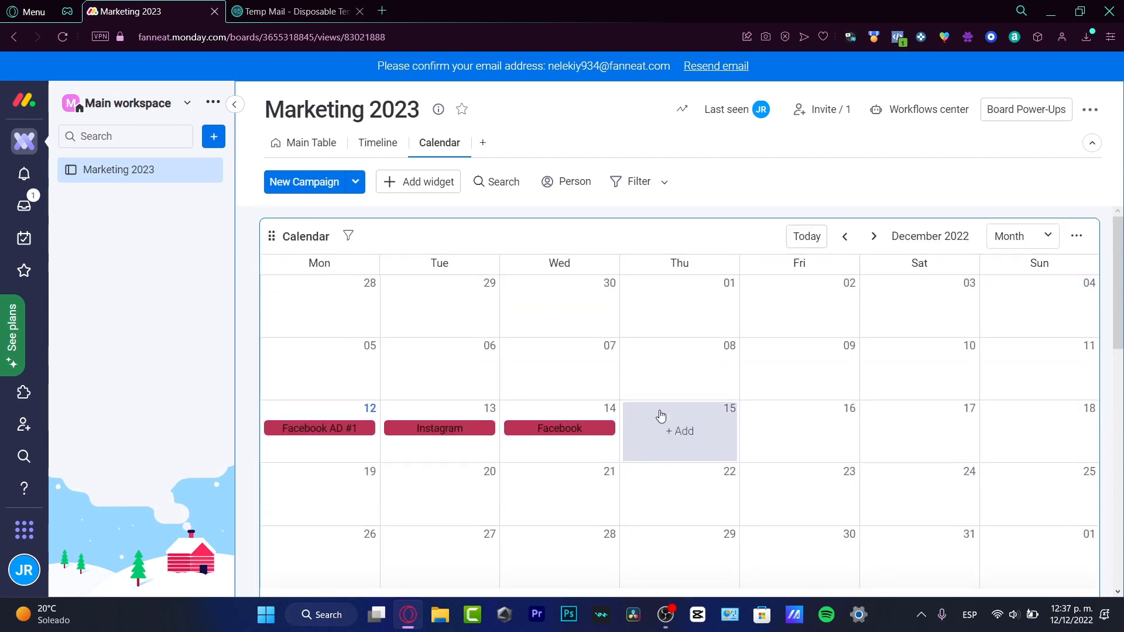
scroll(838, 363, "down", 4)
scroll(678, 376, "up", 3)
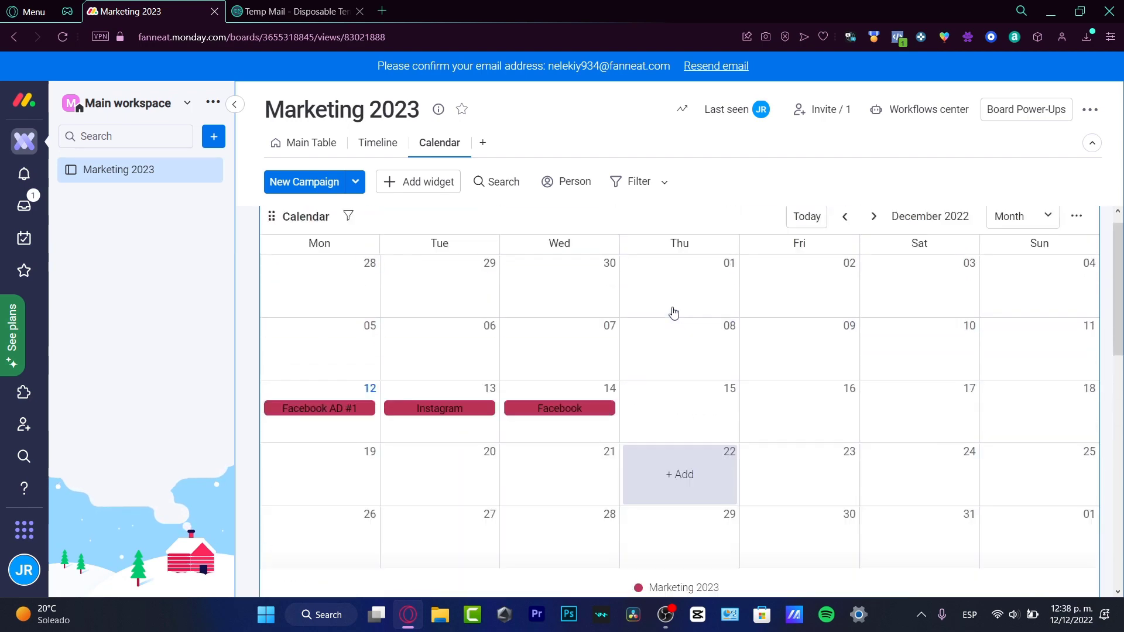
scroll(625, 433, "down", 3)
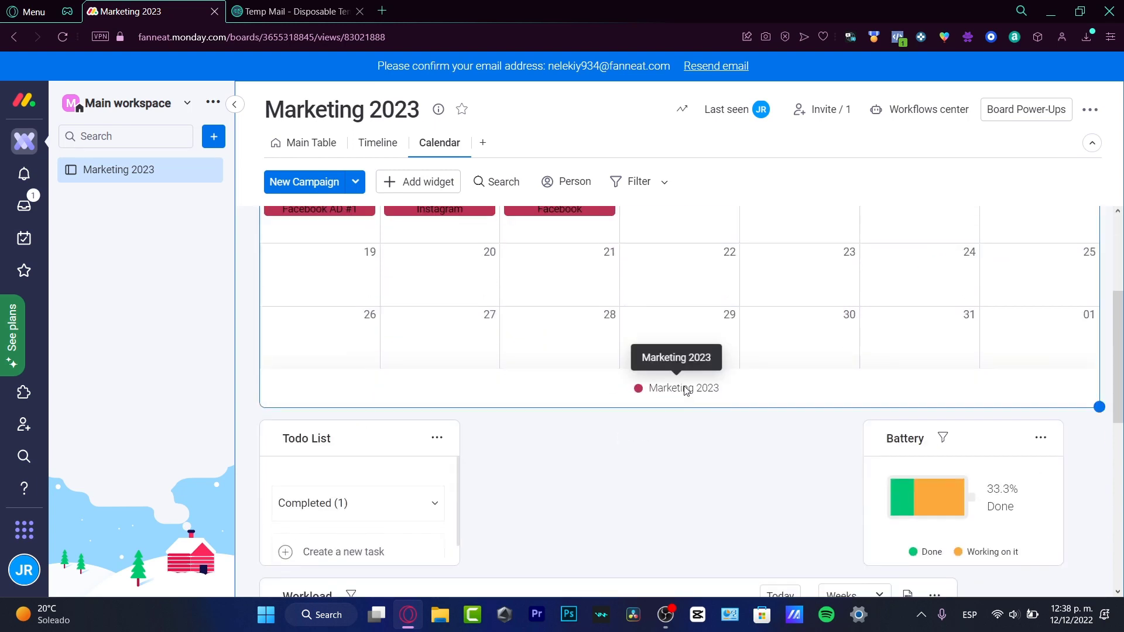
scroll(675, 394, "up", 4)
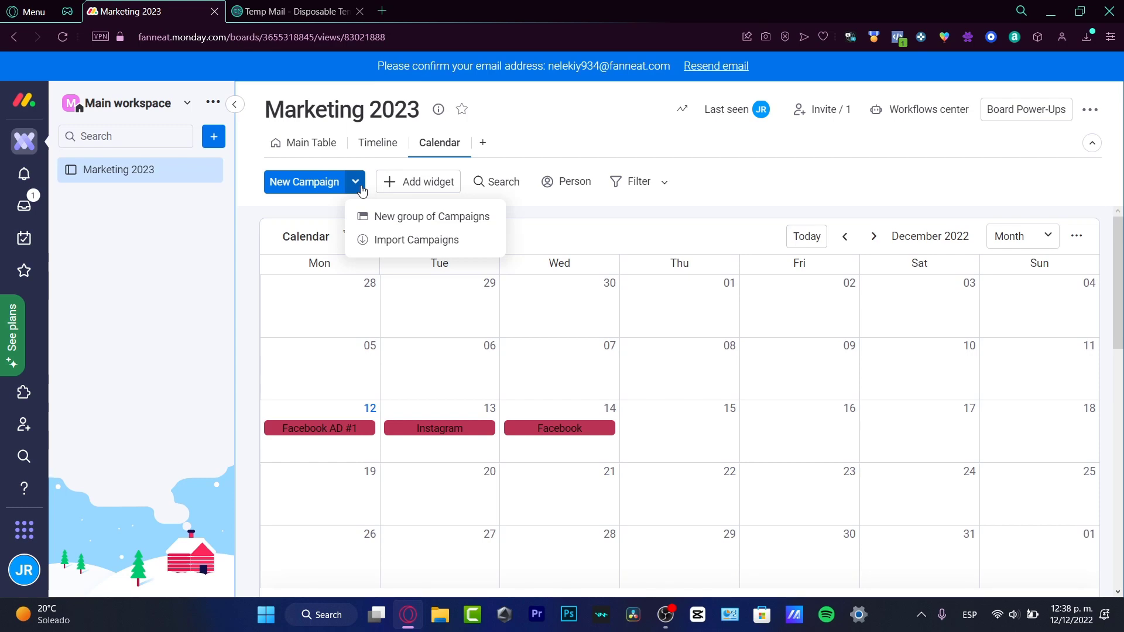
Discard an unneeded new item on Thursday 15 December and show the board's Timeline view.
left_click(640, 218)
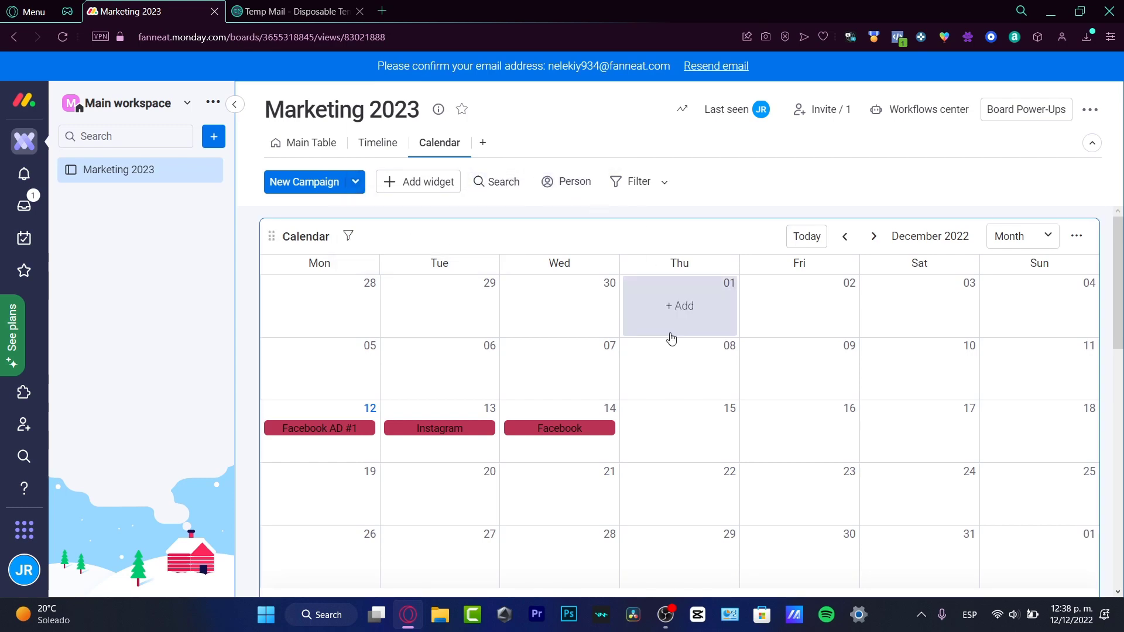
left_click(669, 438)
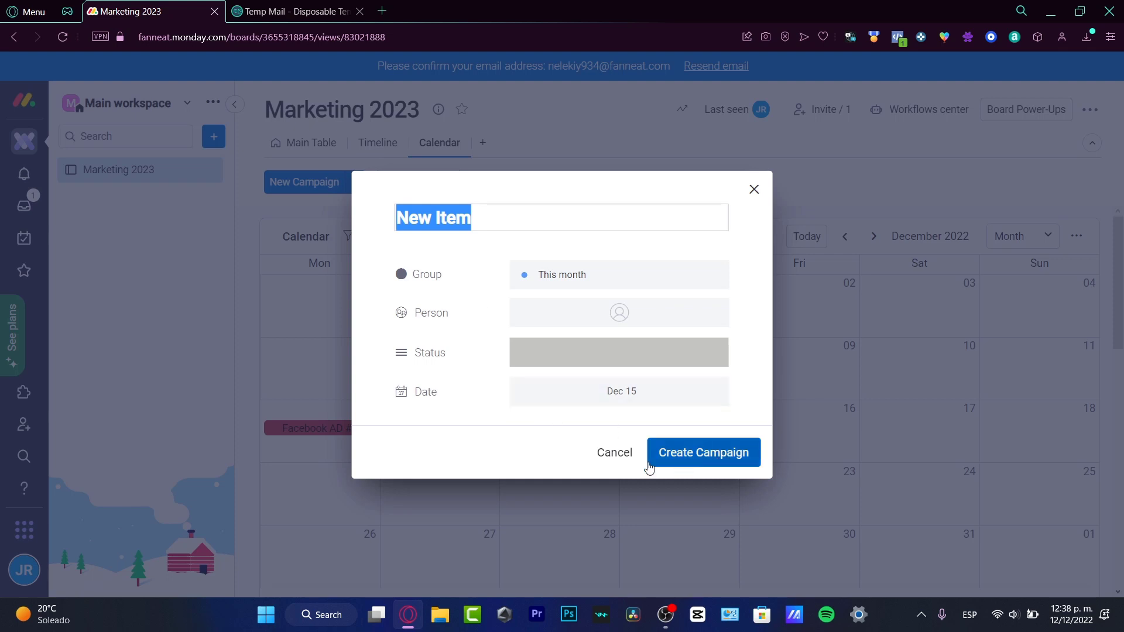
left_click(597, 450)
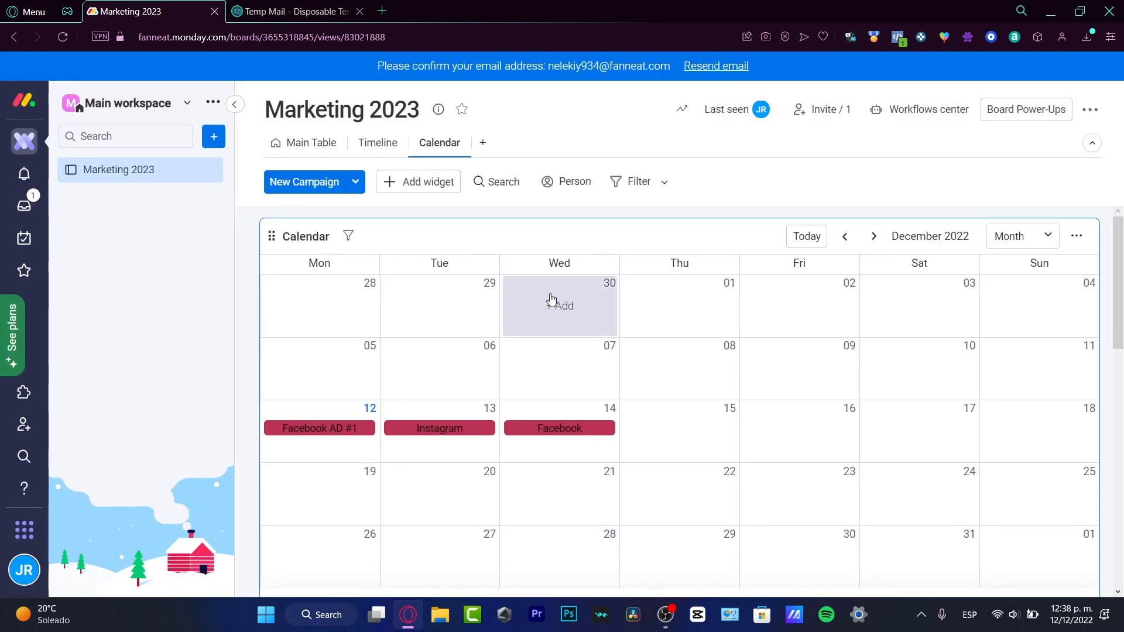
left_click(380, 143)
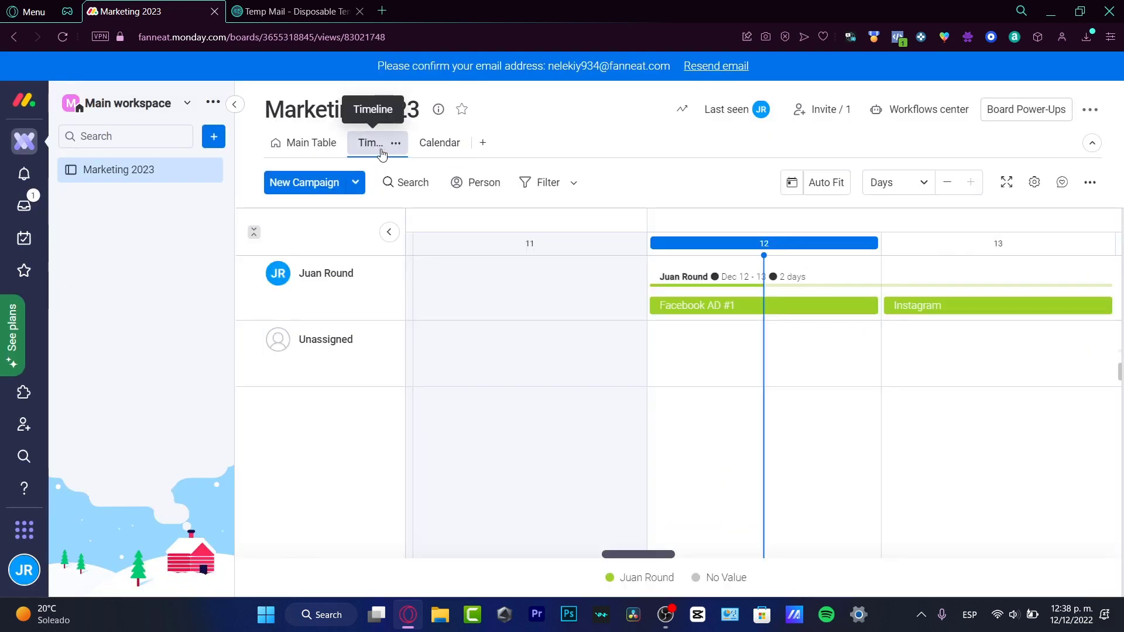
Pan the timeline across days 12–15, then bring the board back to its Main Table.
left_click_drag(764, 252, 525, 254)
left_click_drag(667, 359, 750, 396)
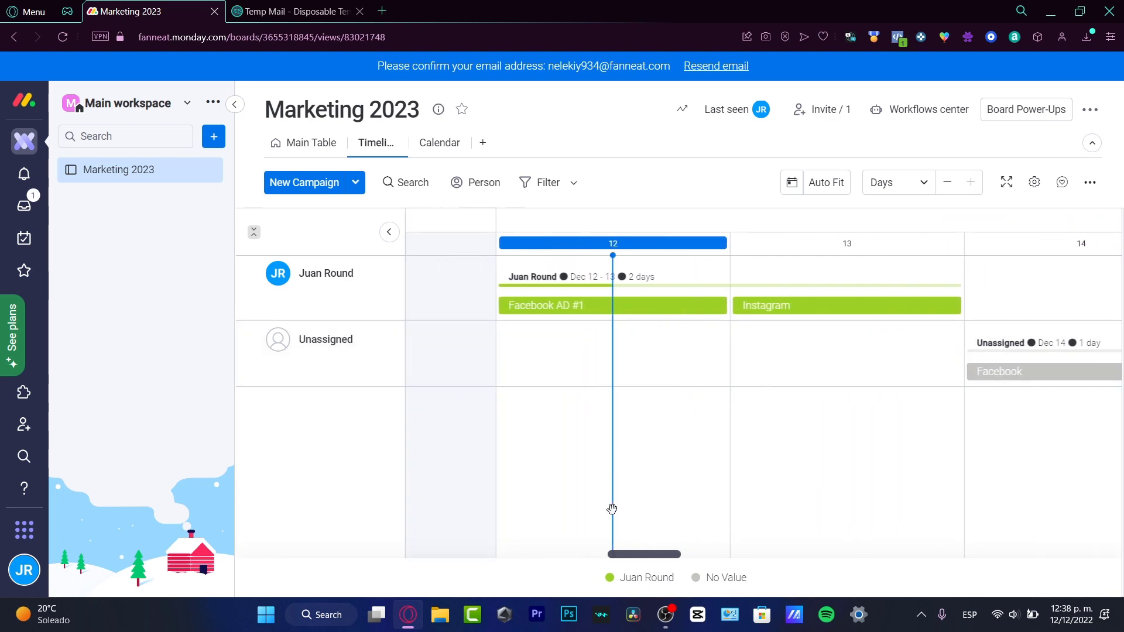
mouse_move(1076, 615)
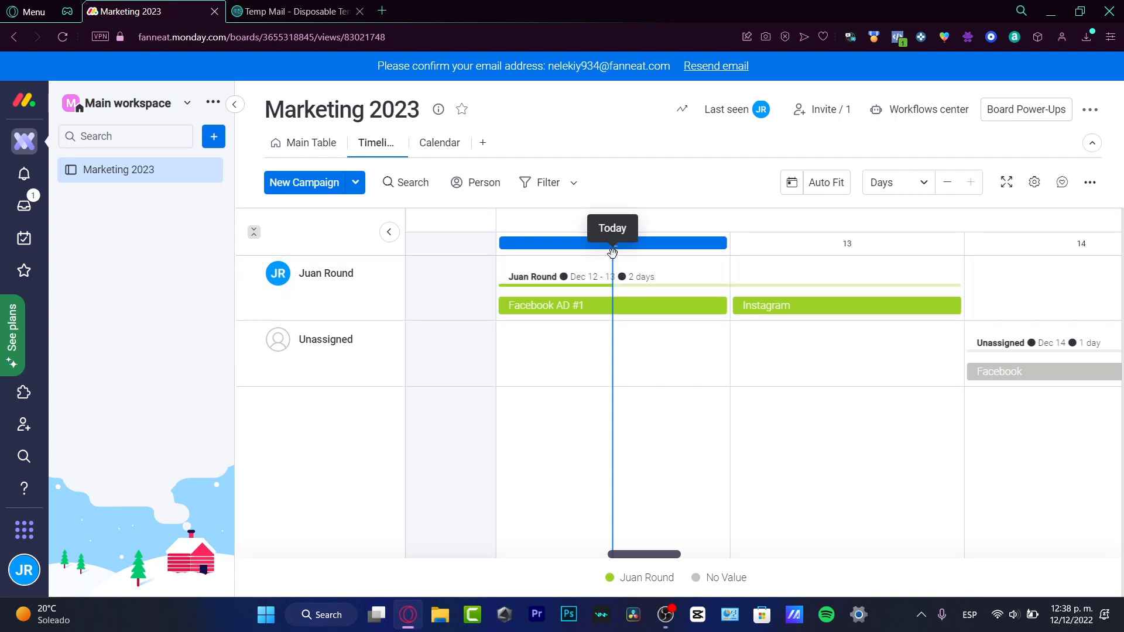
mouse_move(609, 250)
left_mouse_down()
mouse_move(635, 258)
mouse_move(615, 258)
left_mouse_up()
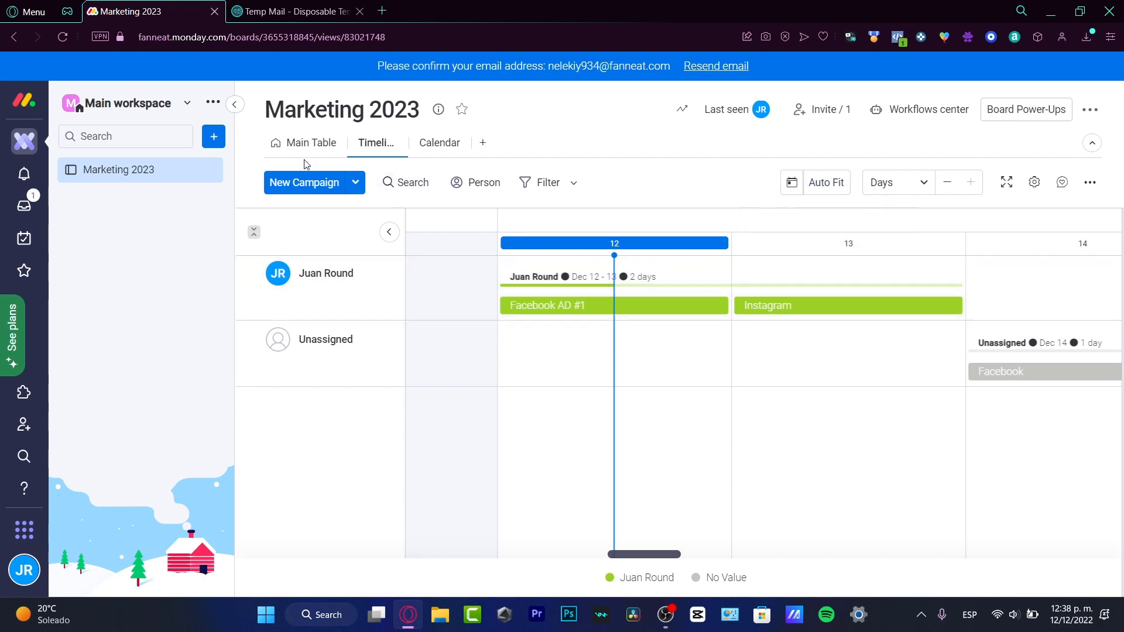
left_click(290, 144)
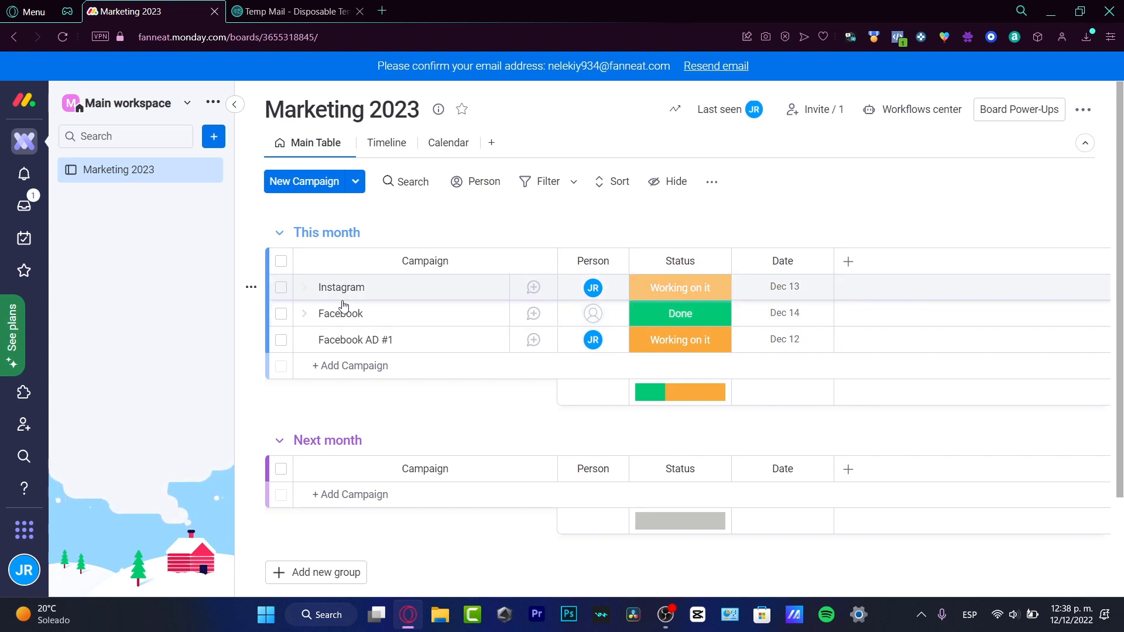
Change the Instagram and Facebook AD #1 statuses from Working on it to Done.
left_click(280, 287)
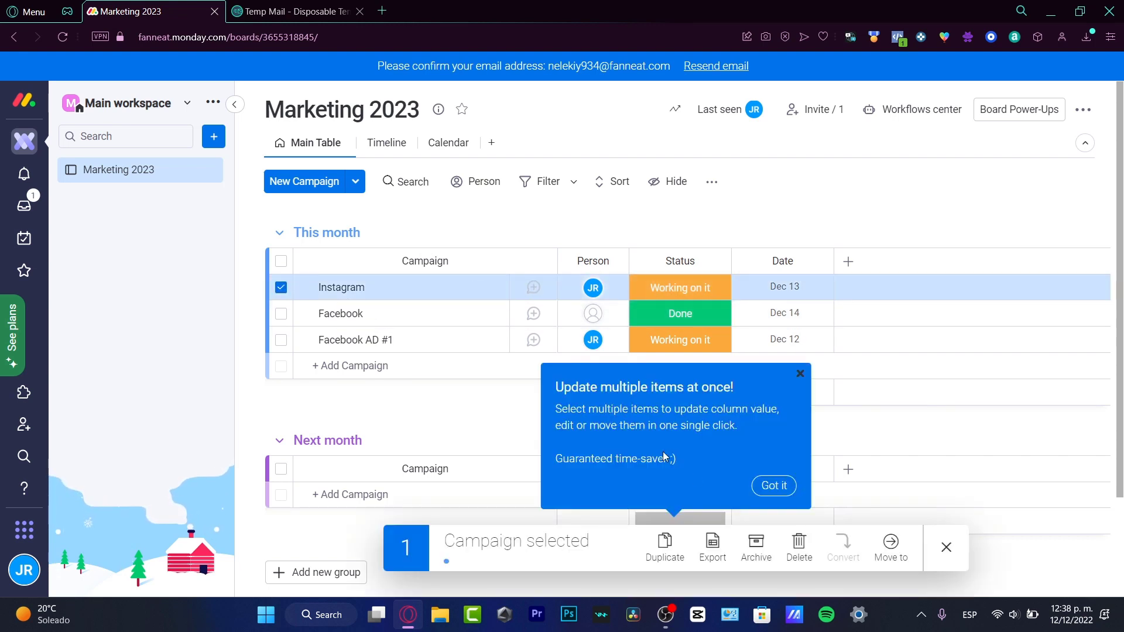
left_click(772, 485)
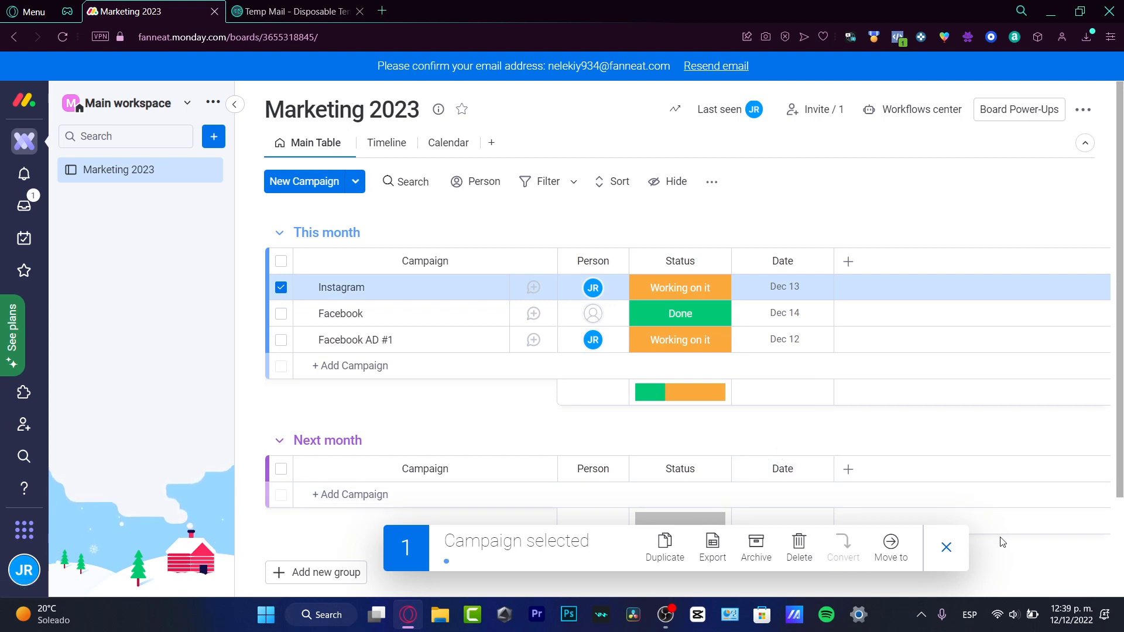
left_click(947, 547)
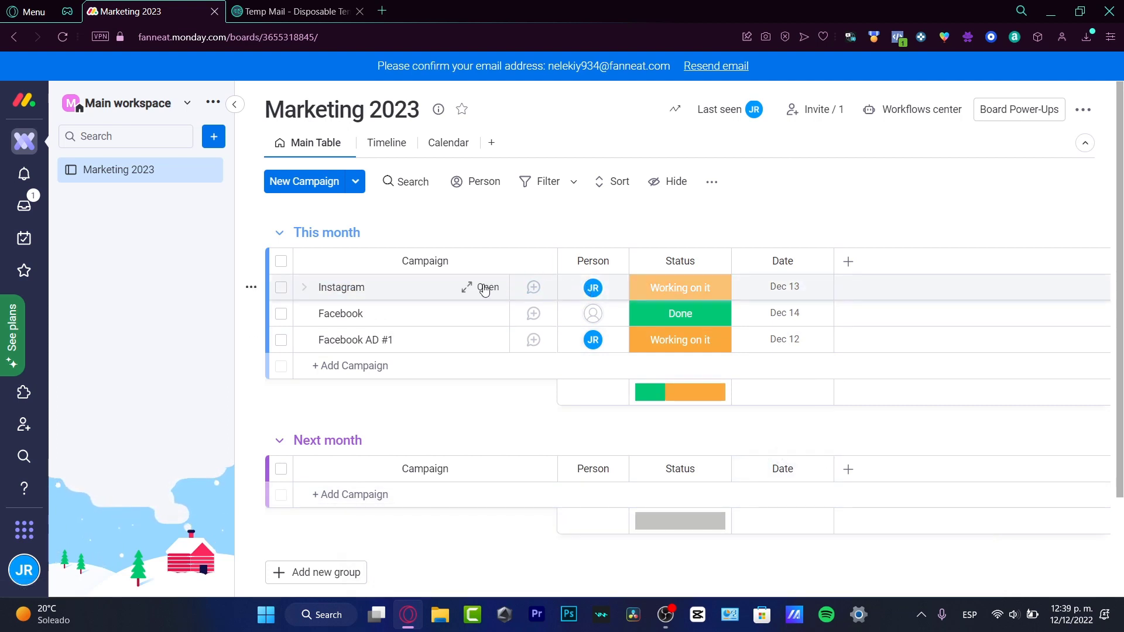
left_click(698, 297)
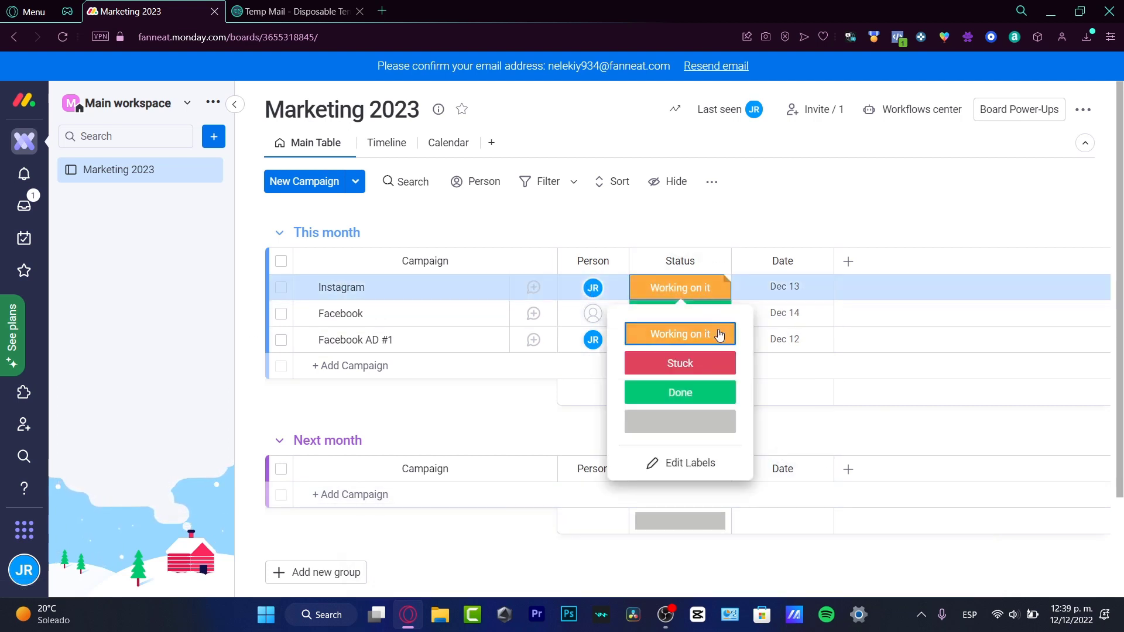
left_click(715, 392)
left_click(688, 345)
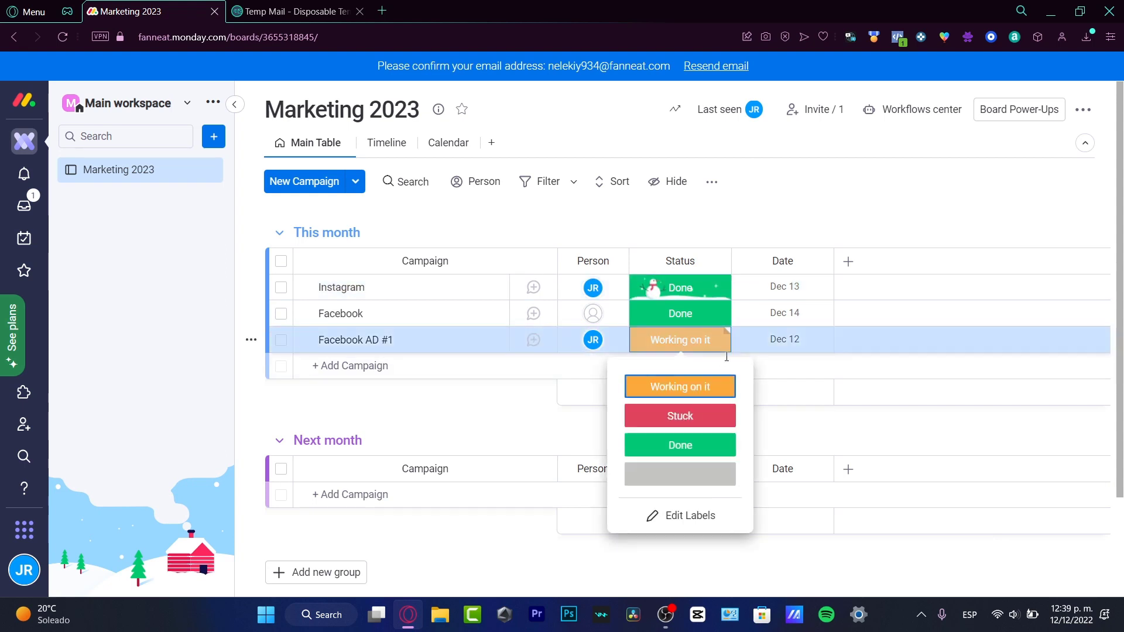
left_click(717, 442)
mouse_move(685, 403)
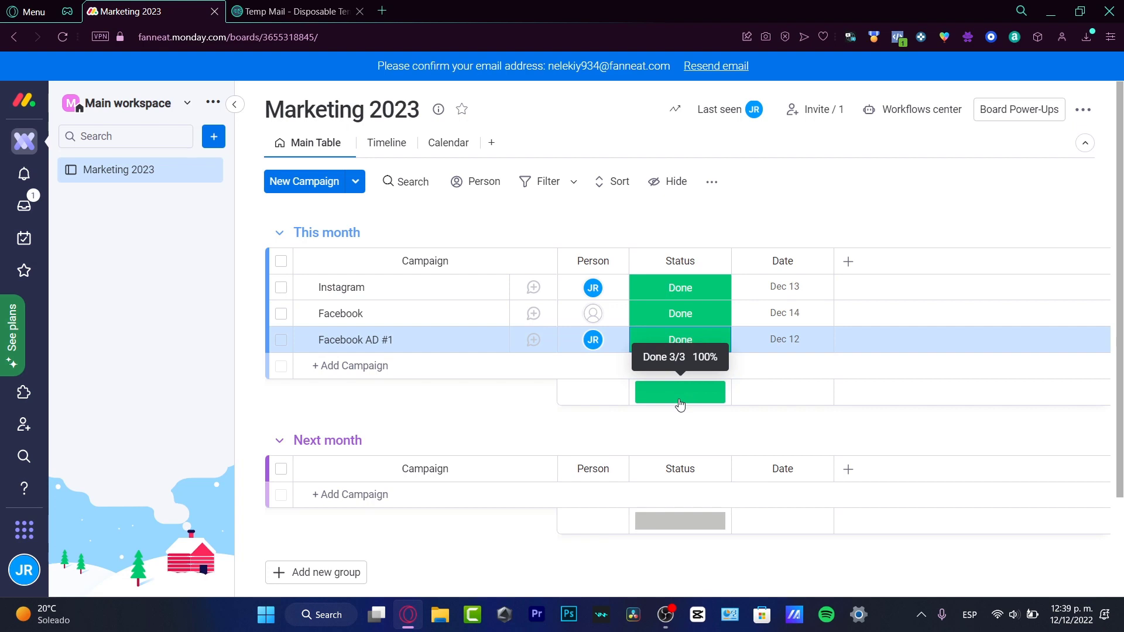
left_click(800, 399)
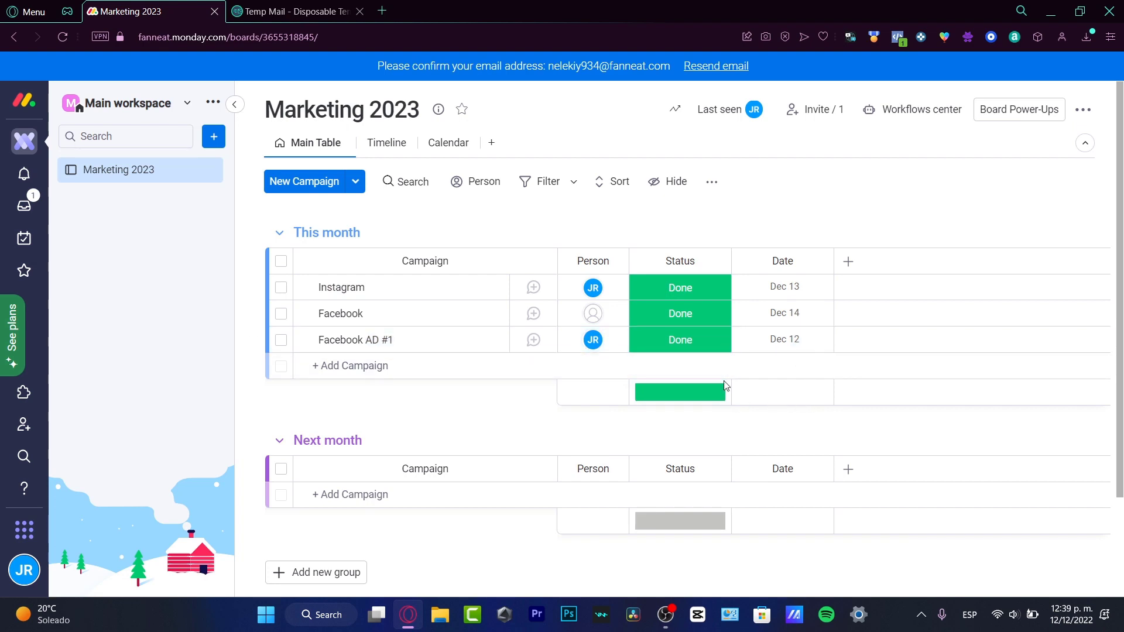
left_click(449, 143)
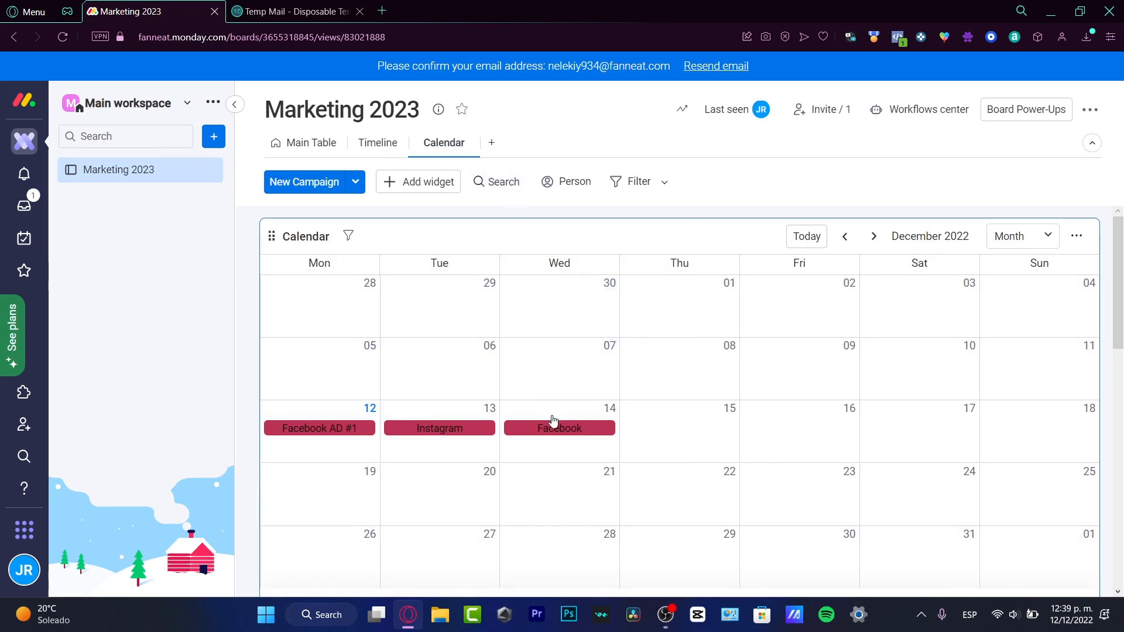
Filter the calendar so only the Facebook campaign is shown.
left_click(348, 237)
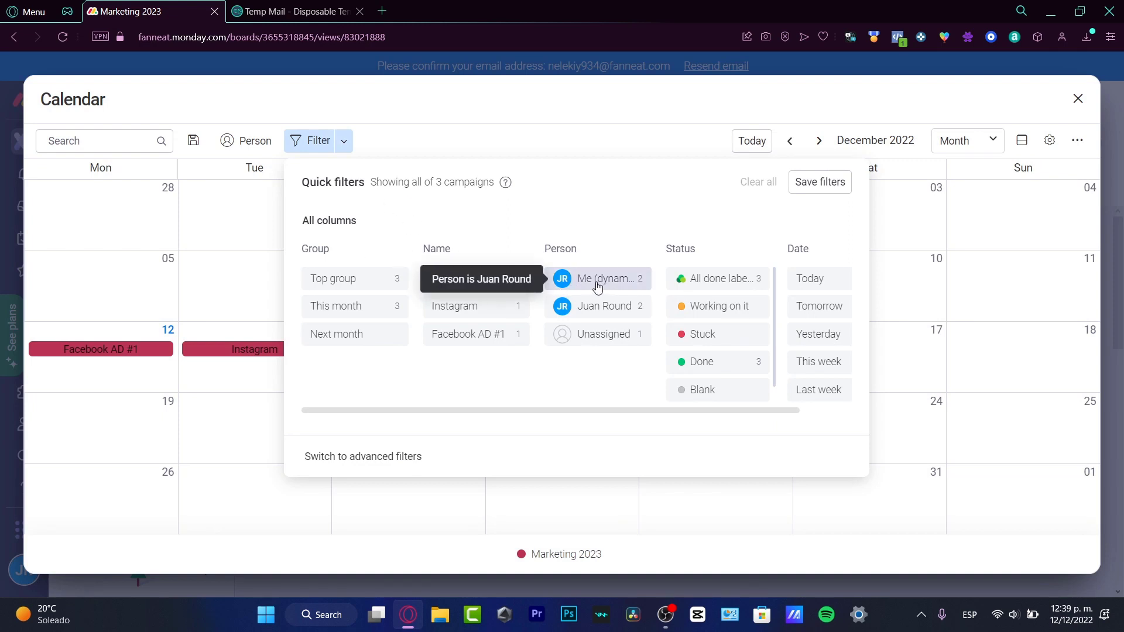
left_click(460, 278)
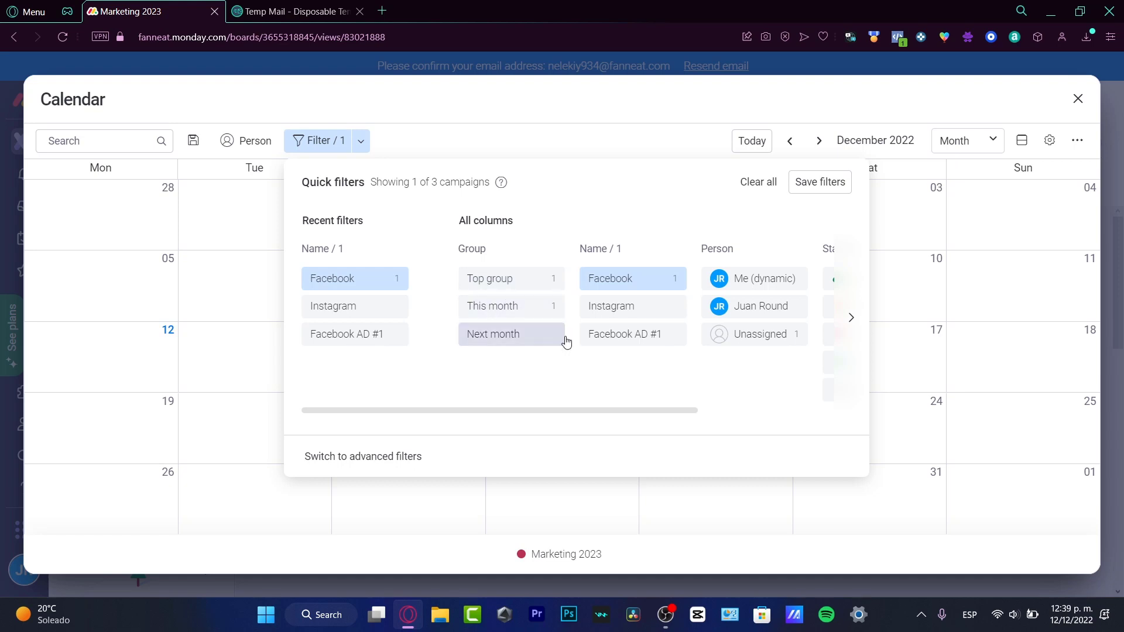
left_click(892, 307)
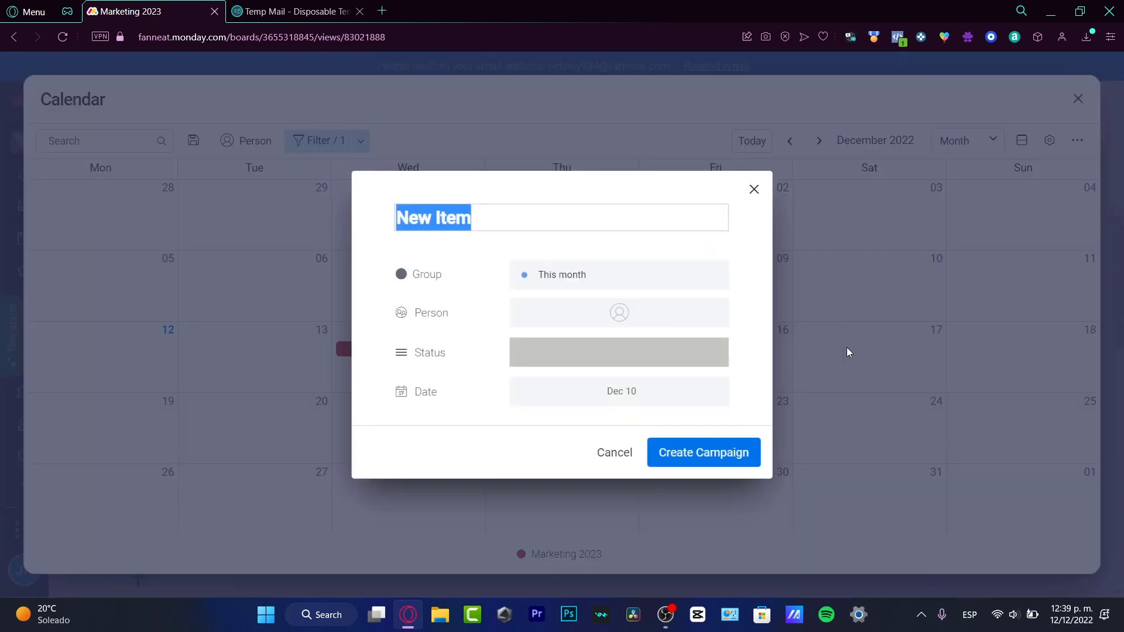
left_click(754, 189)
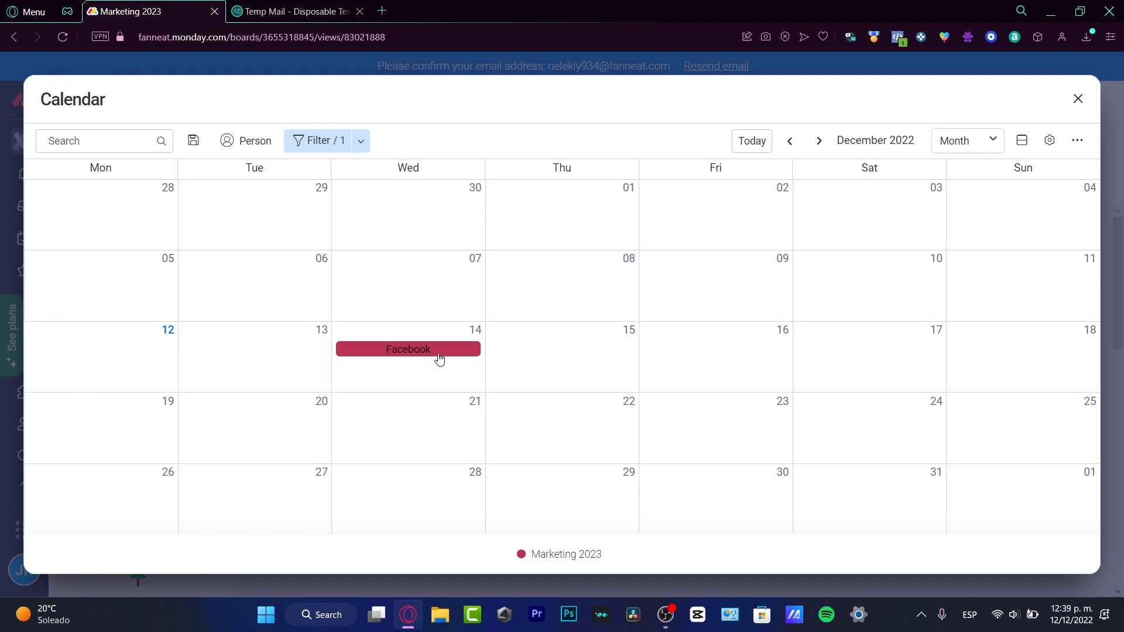
Expand the filtered calendar widget to full screen.
left_click(1050, 140)
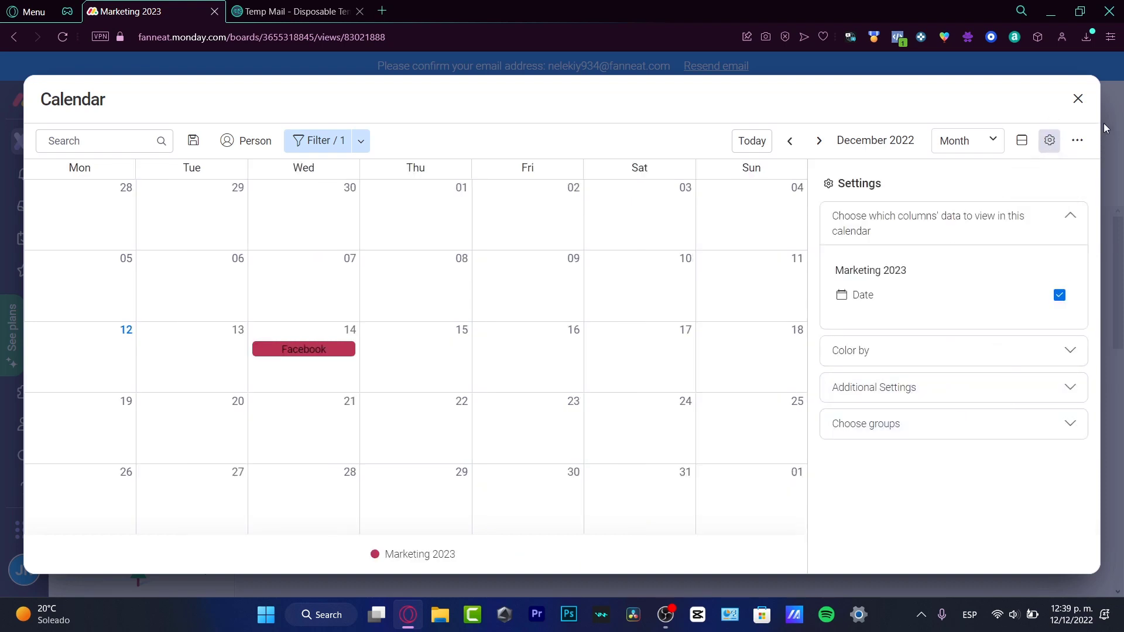
left_click(1078, 98)
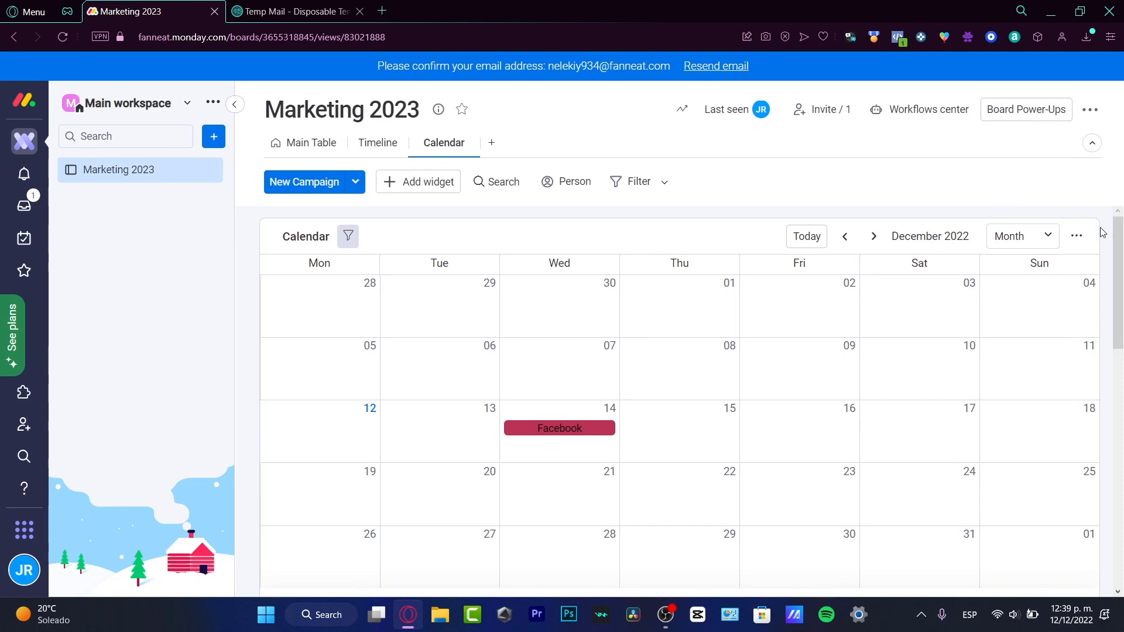
left_click(1076, 235)
left_click(1069, 284)
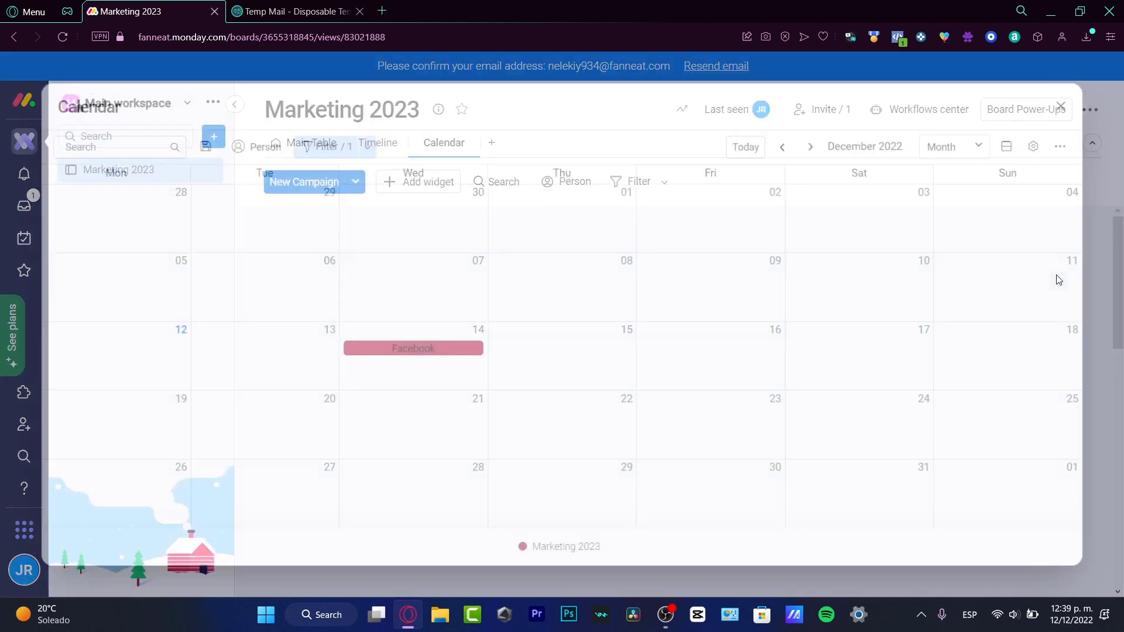